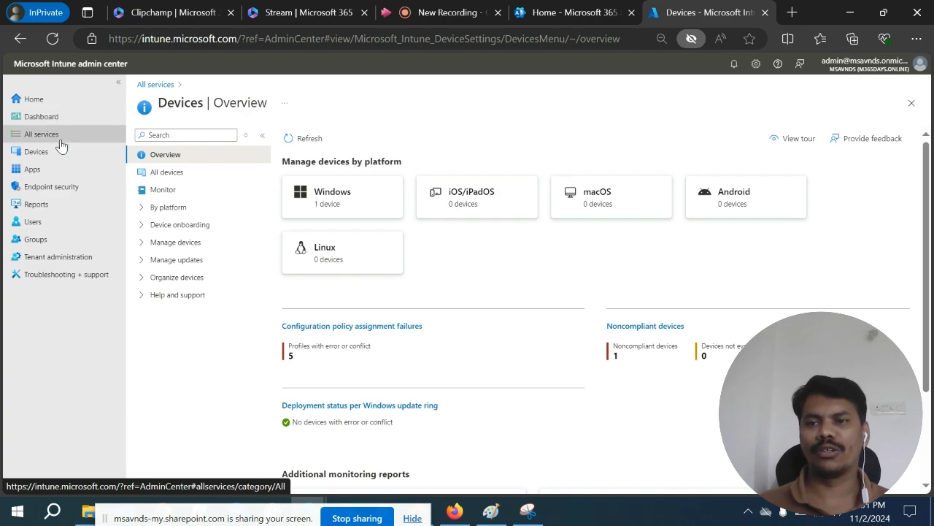
Step: Open the Customization page in Tenant administration and review the default policy's branding, support and configuration settings
click(64, 257)
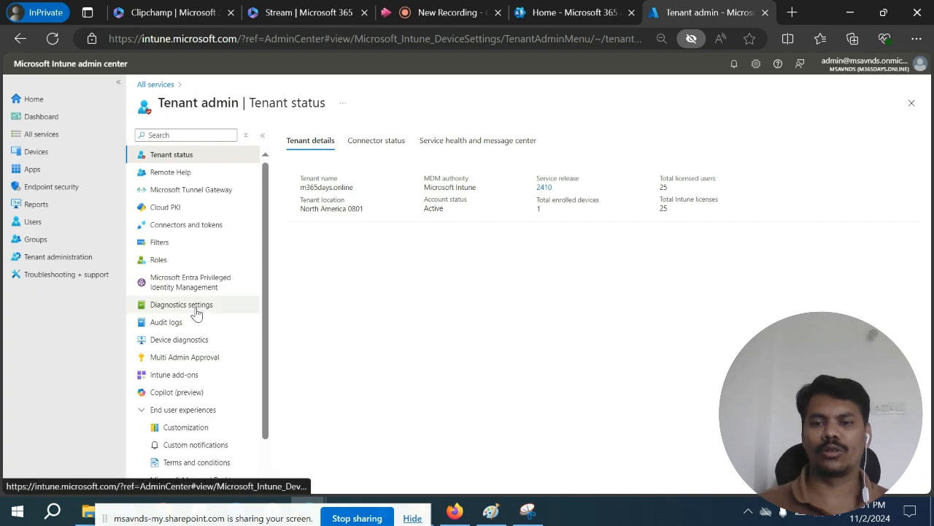
scroll(195, 312, down, 1)
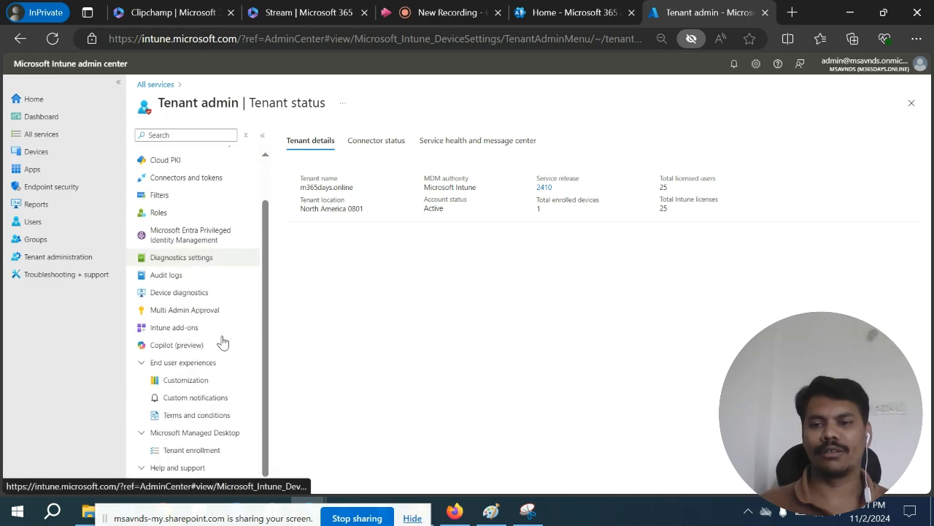
click(184, 383)
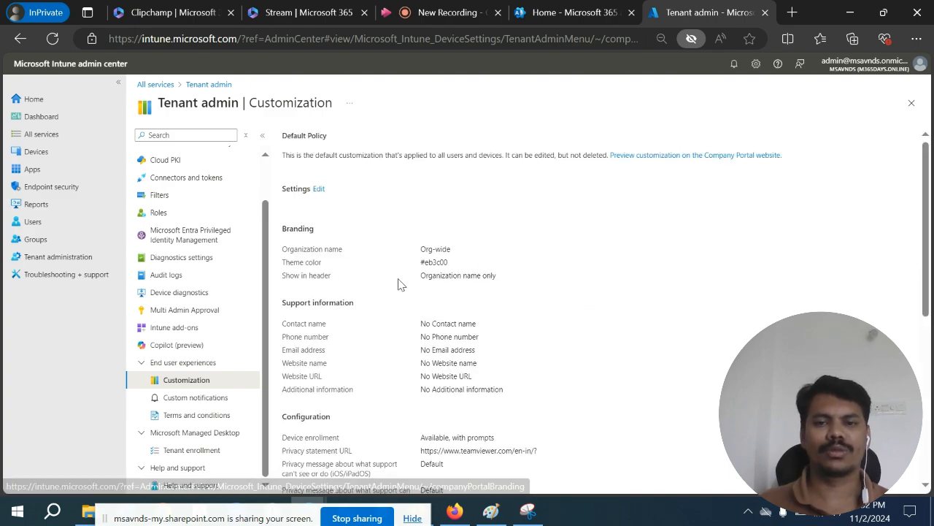
scroll(596, 294, down, 3)
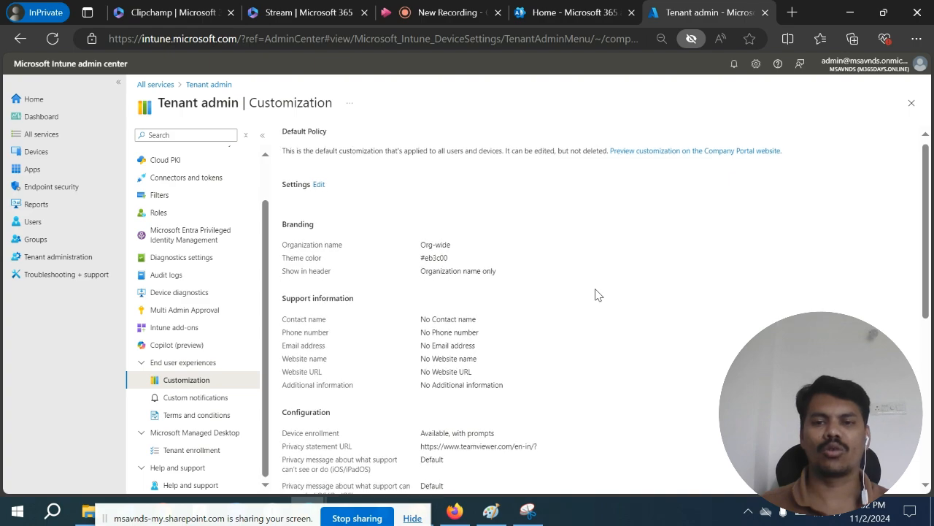
scroll(596, 294, down, 2)
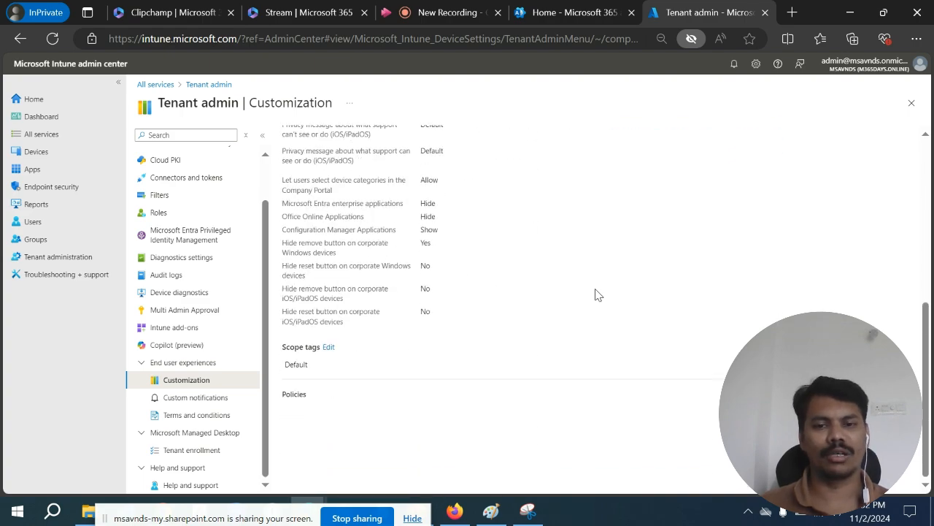
scroll(595, 294, up, 5)
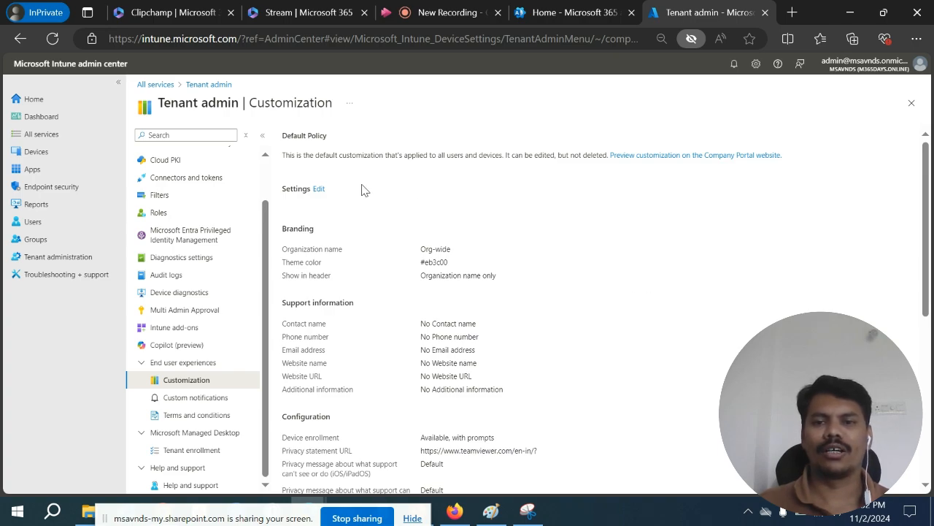
Step: Open the default customization policy's settings for editing and look through the form from branding to hide features
click(318, 189)
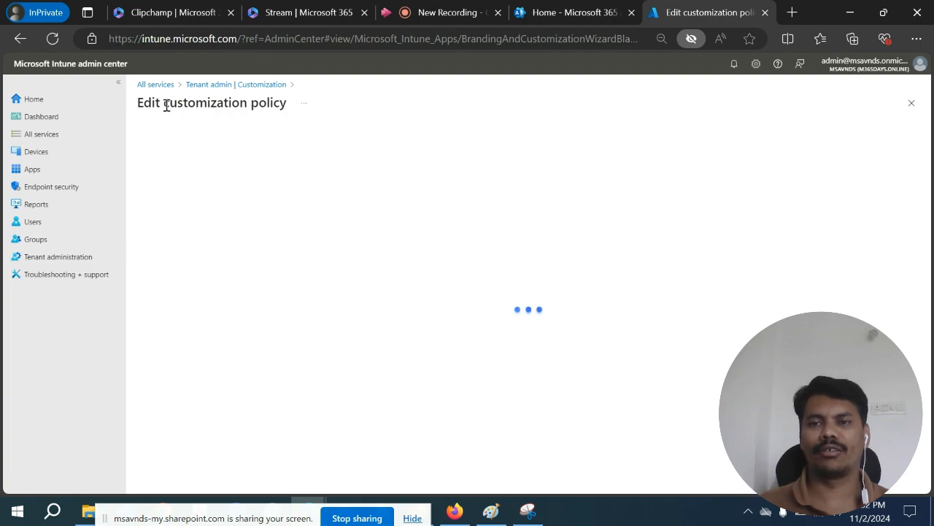
drag(168, 104, 378, 193)
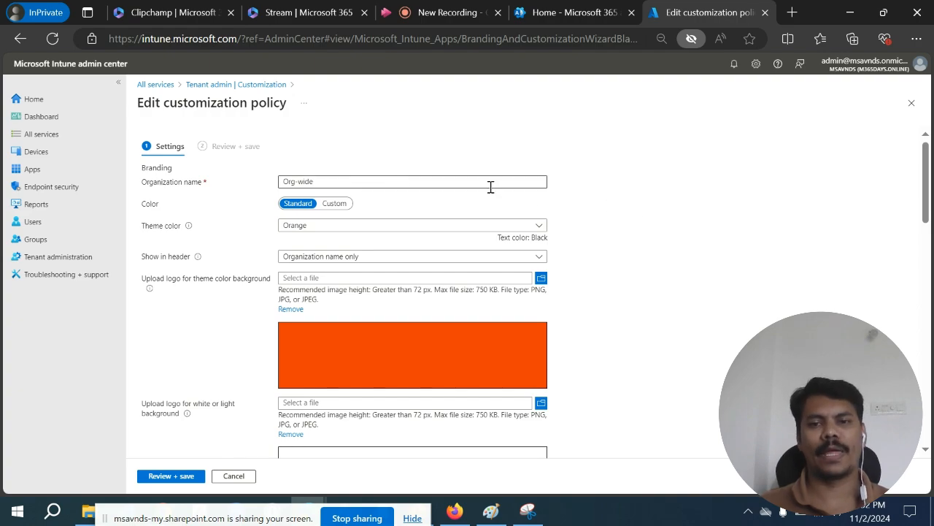
scroll(628, 329, down, 5)
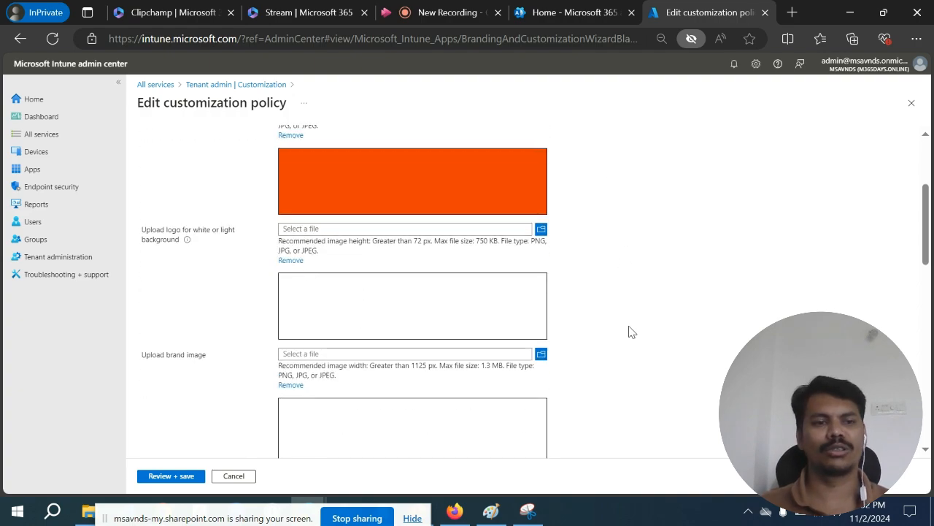
scroll(631, 331, down, 10)
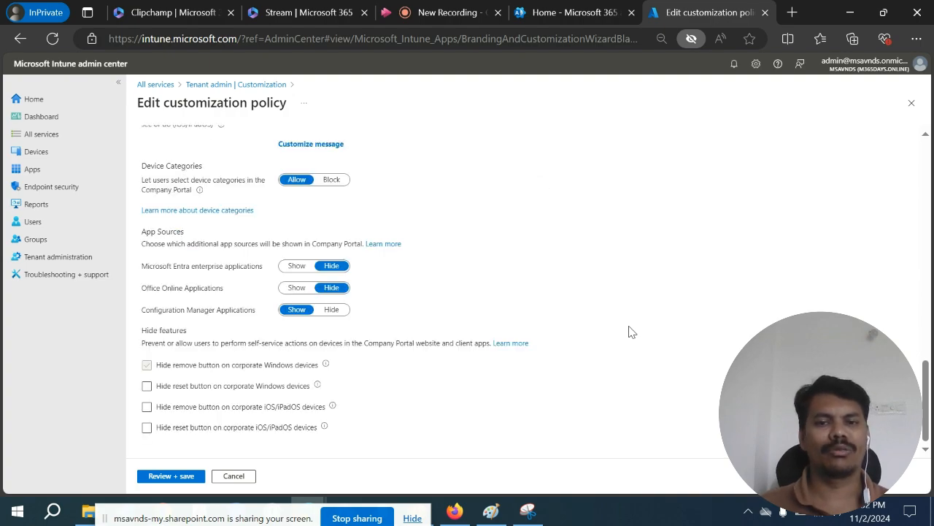
scroll(631, 330, up, 10)
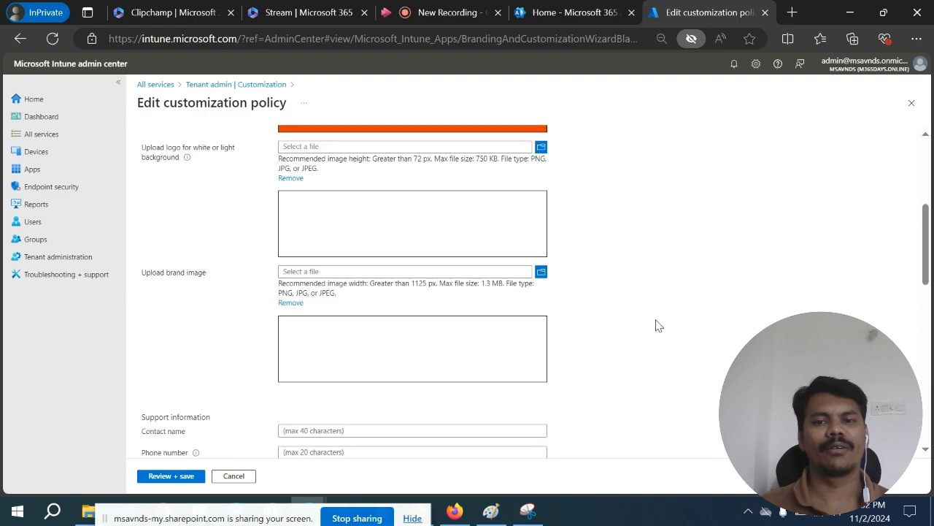
scroll(655, 326, up, 5)
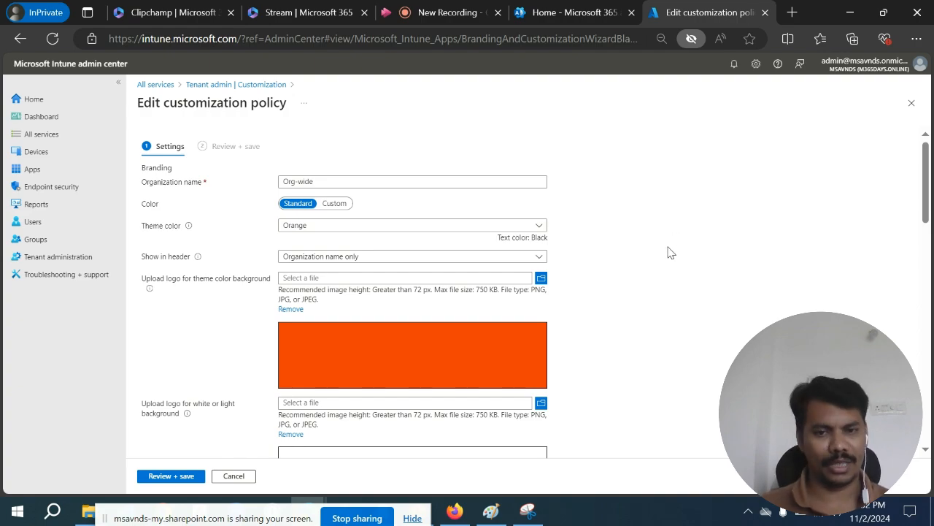
Step: Set the organization name in the branding settings to MSVNDS Inc
click(359, 181)
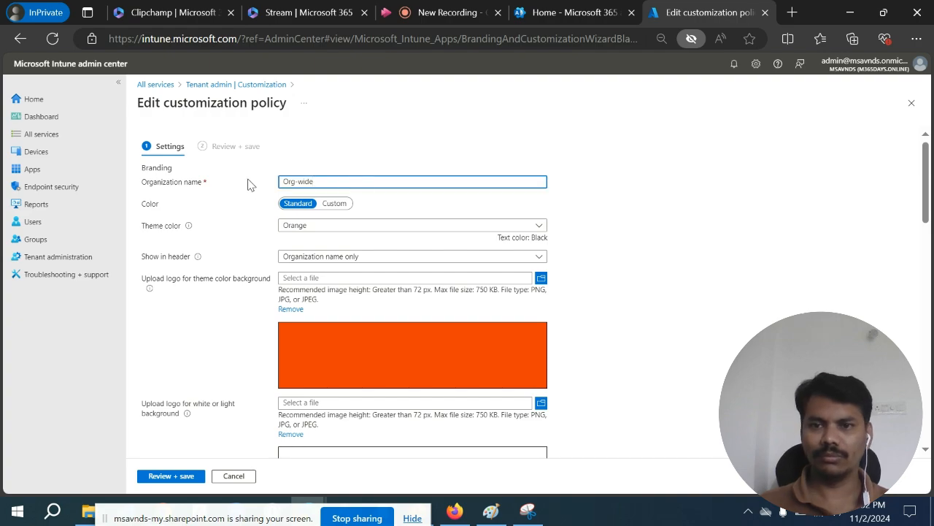
drag(372, 177, 229, 182)
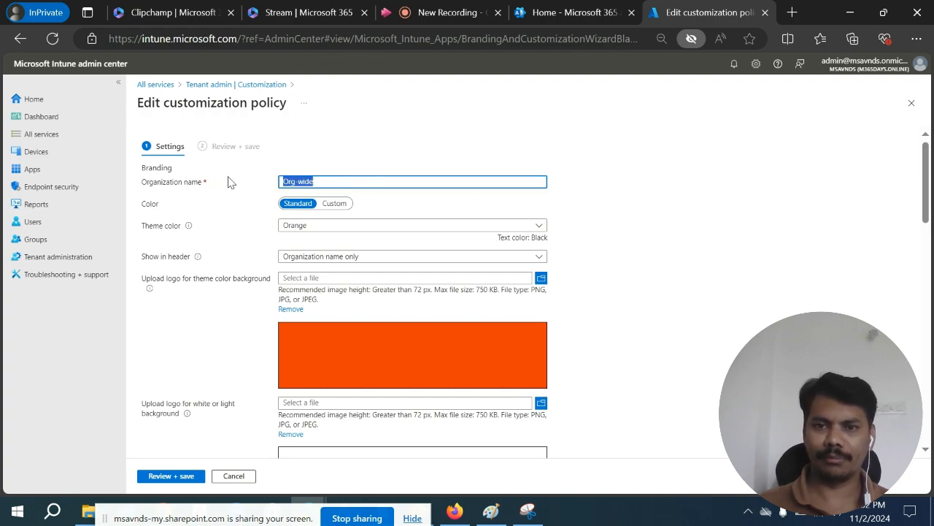
text(MS)
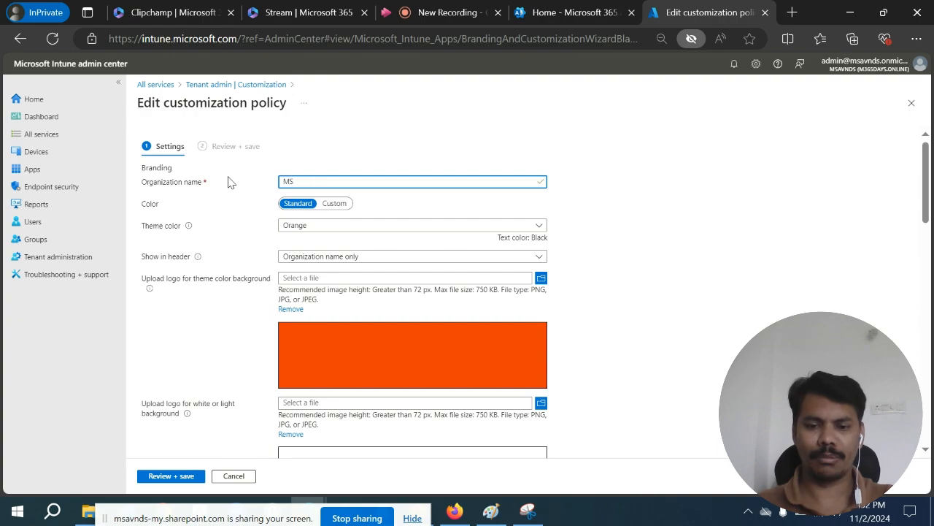
text(VNDS Inc)
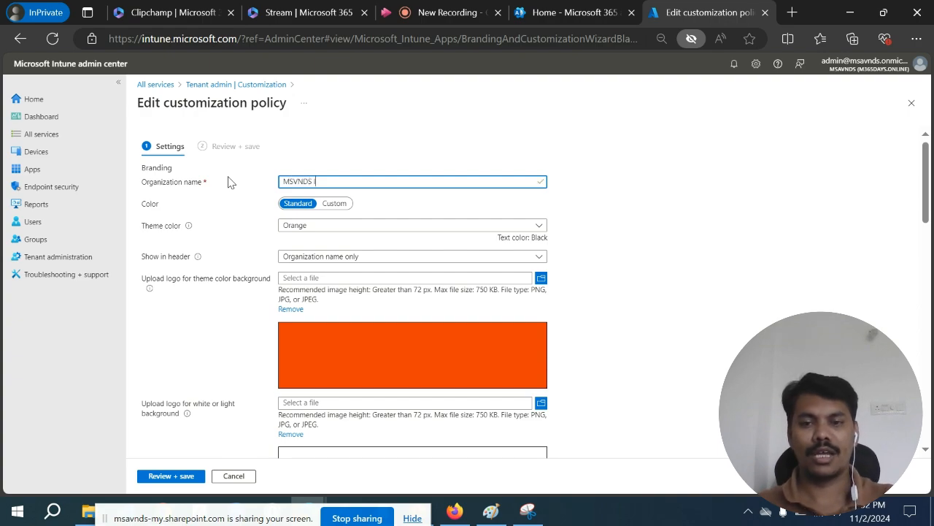
drag(362, 184, 257, 187)
click(622, 218)
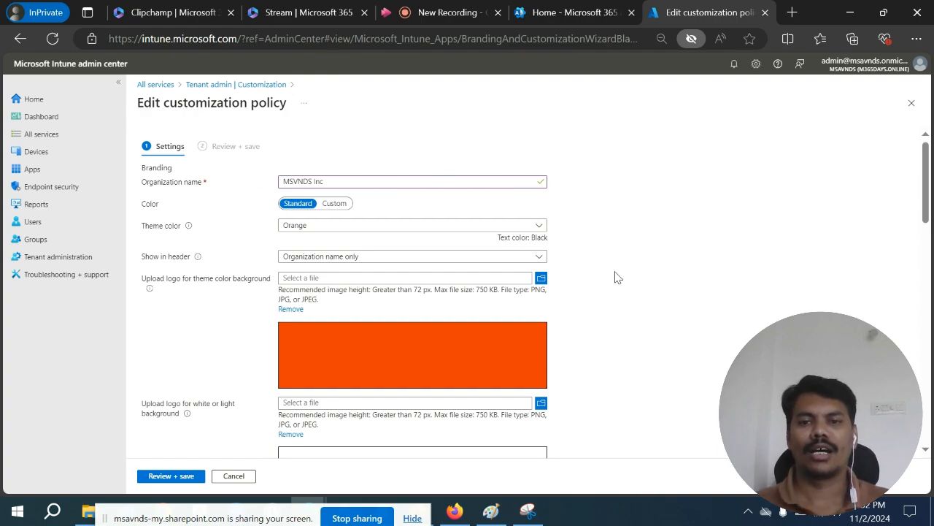
drag(367, 182, 278, 183)
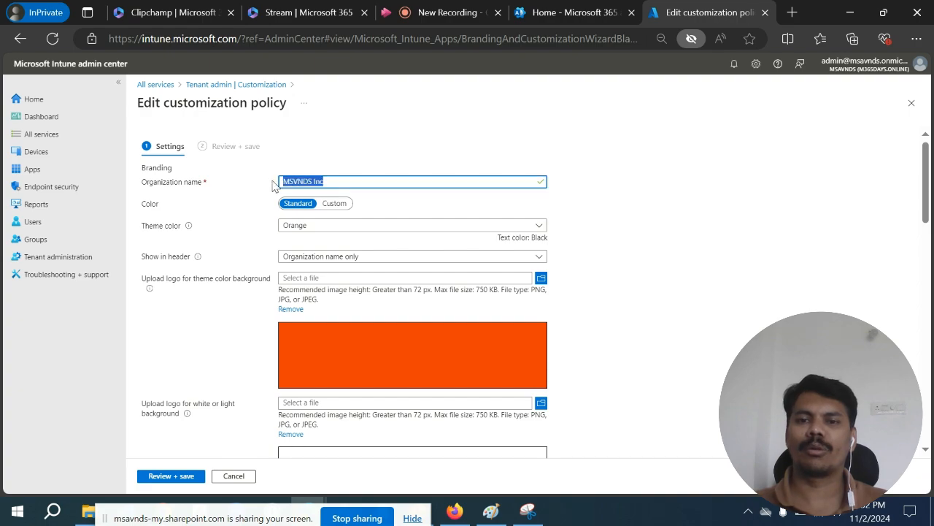
click(689, 270)
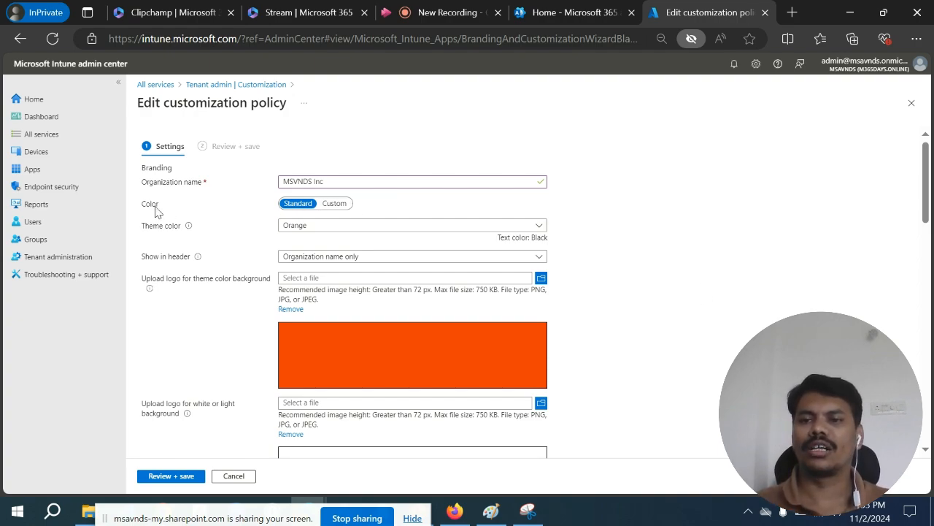
Step: Compare the Standard and Custom color modes, and try Purple as the standard theme color
click(334, 205)
click(310, 206)
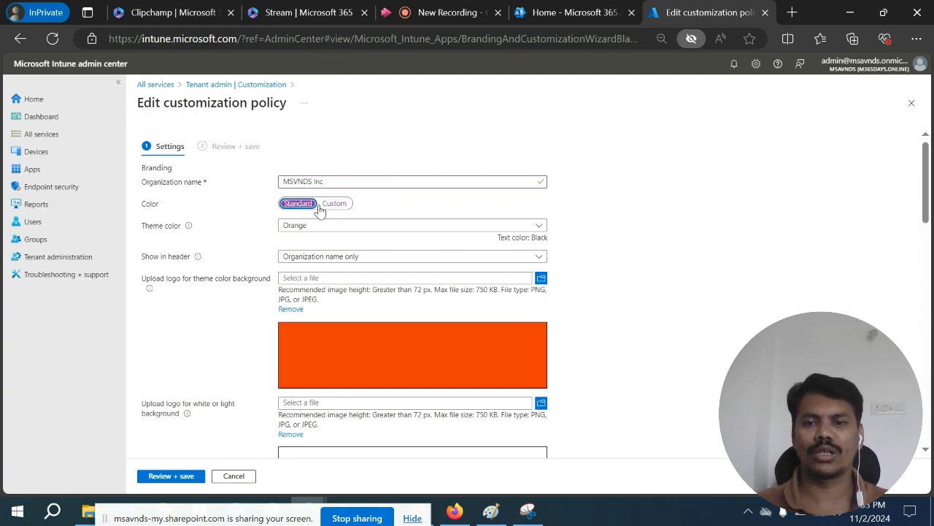
click(334, 205)
click(308, 207)
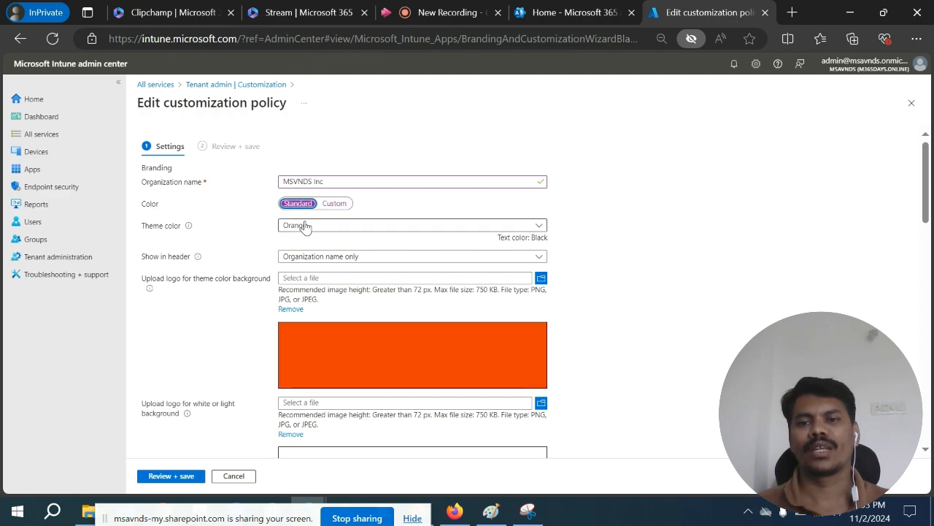
click(332, 227)
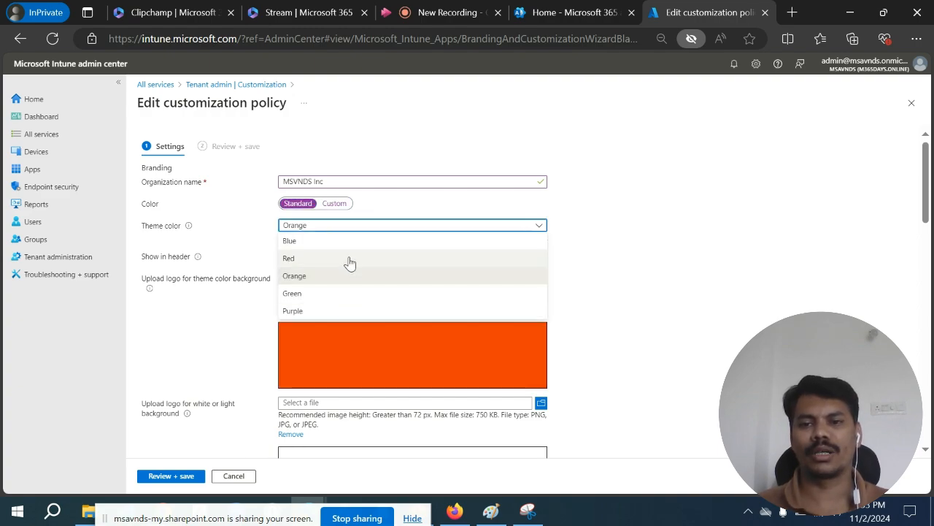
click(340, 311)
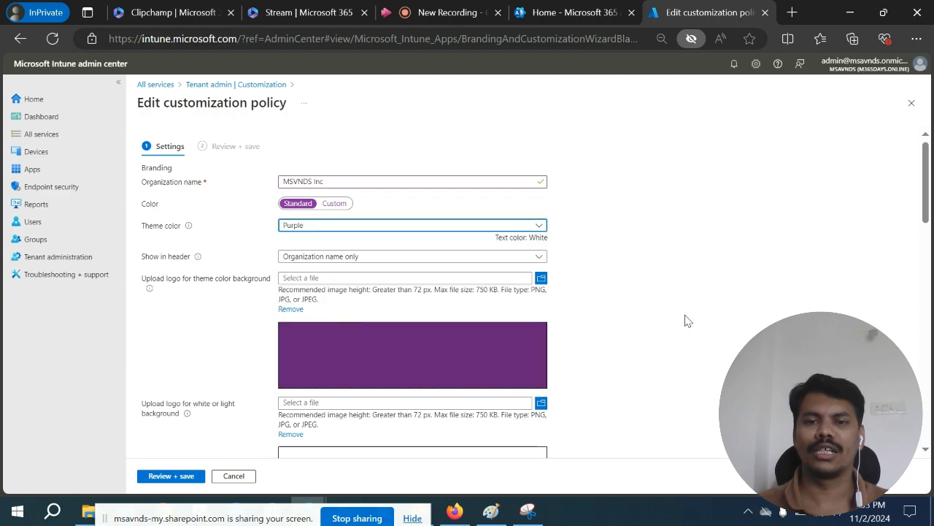
Step: Try the Custom color mode and examine its hex theme color value
click(336, 204)
click(330, 226)
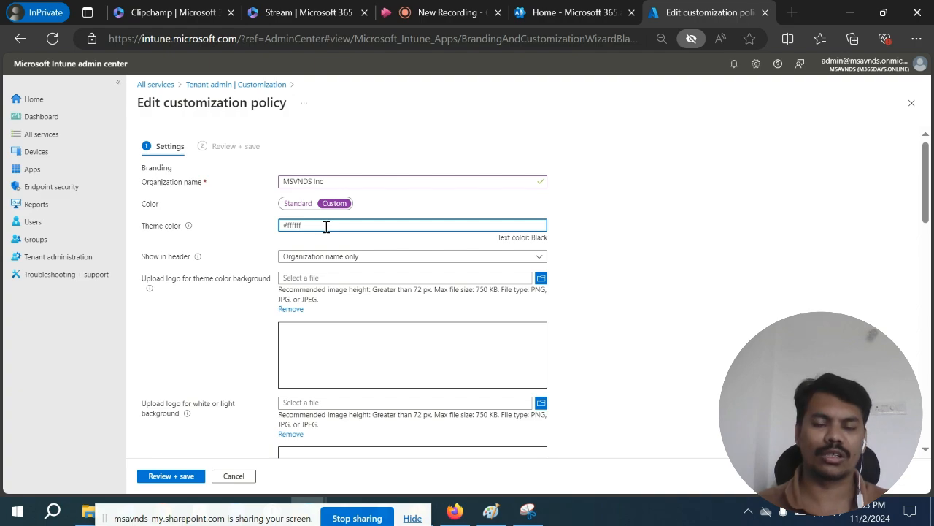
drag(301, 226, 241, 226)
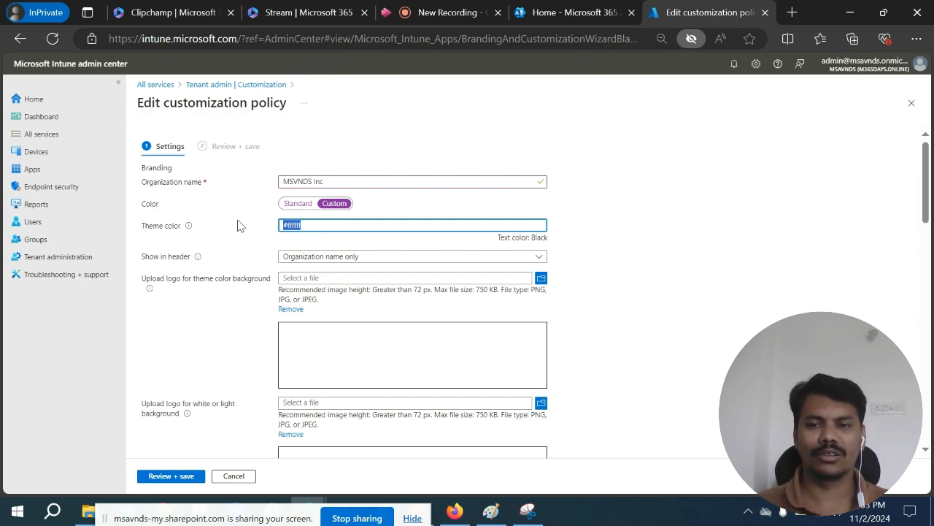
click(648, 255)
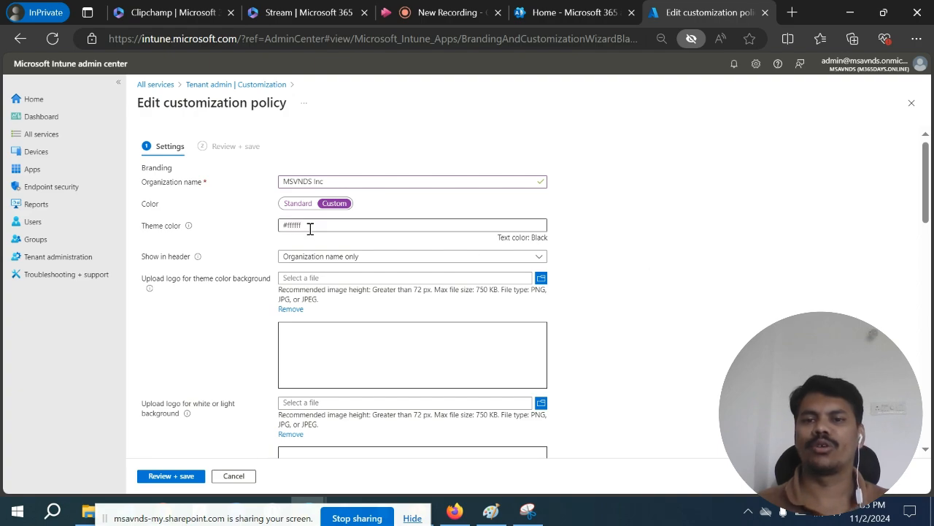
drag(317, 225, 276, 225)
click(586, 255)
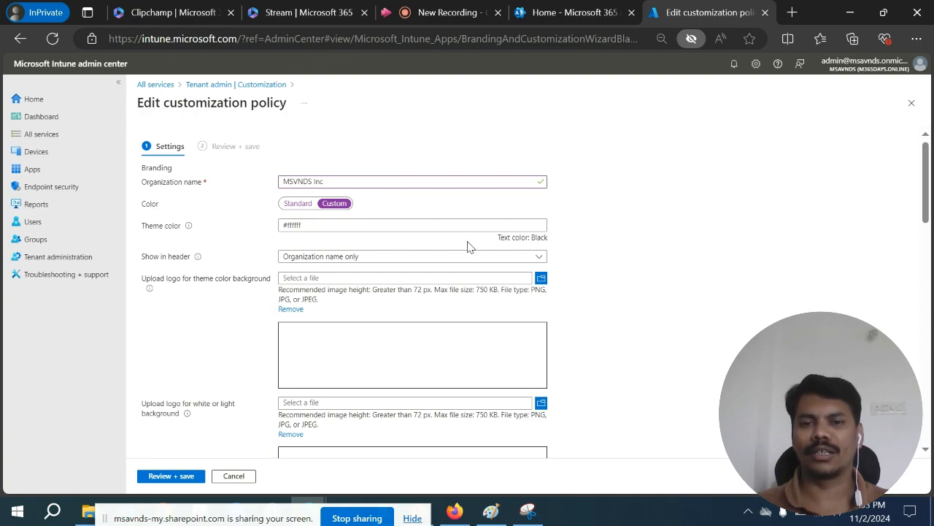
drag(343, 227, 278, 229)
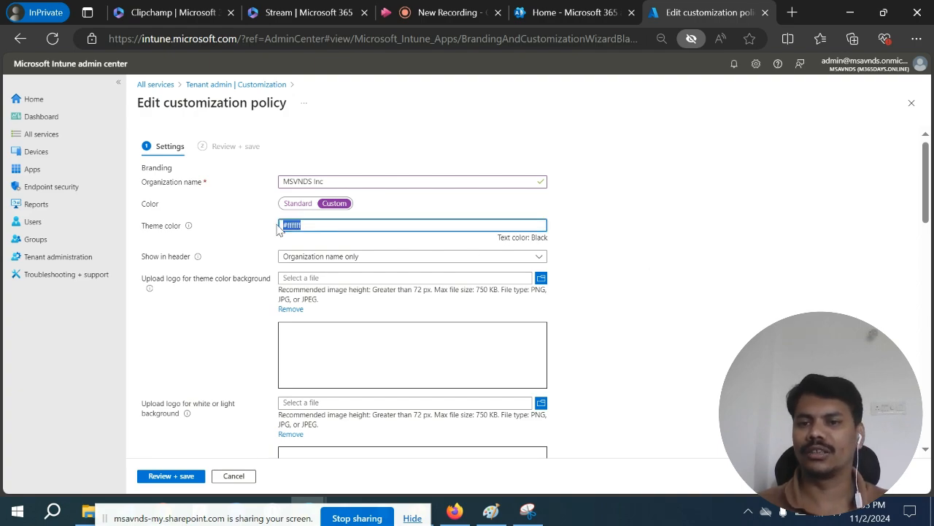
click(653, 247)
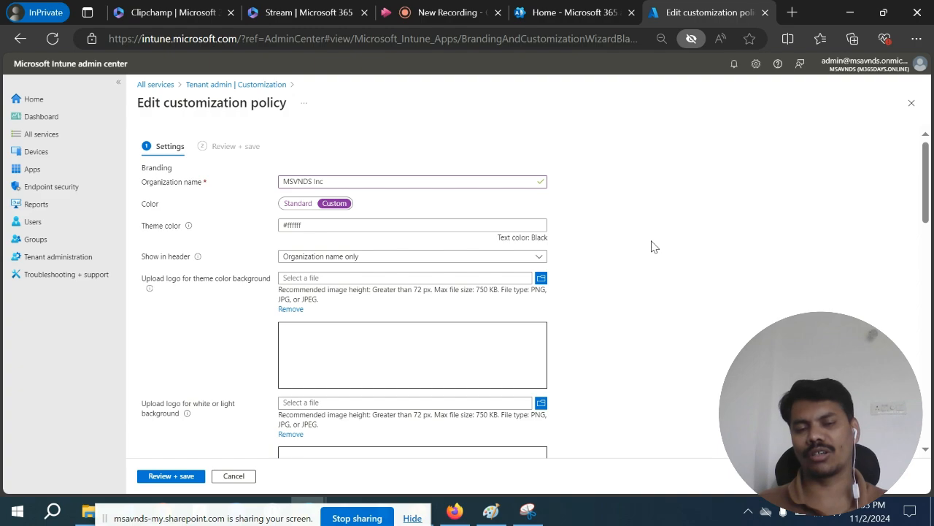
drag(386, 225, 265, 224)
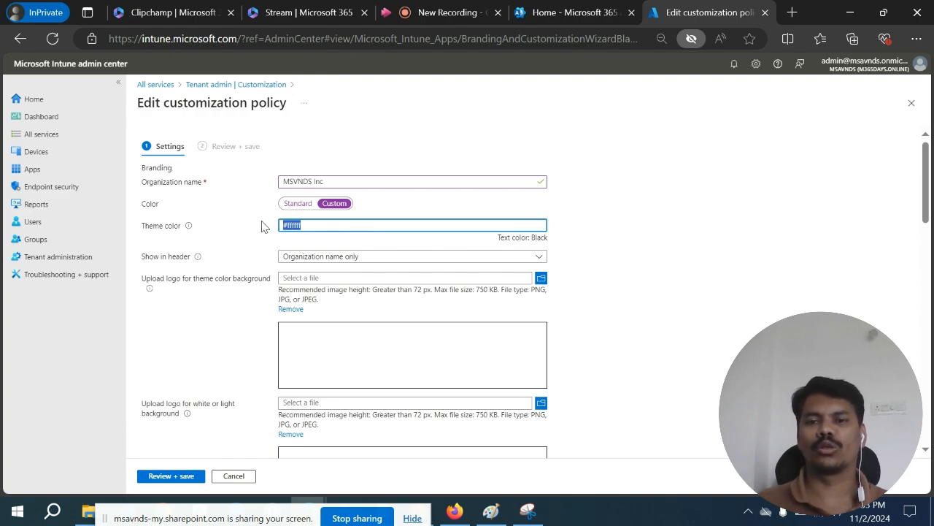
Step: Set the branding color mode to Standard and the theme color to Orange
click(295, 204)
click(315, 226)
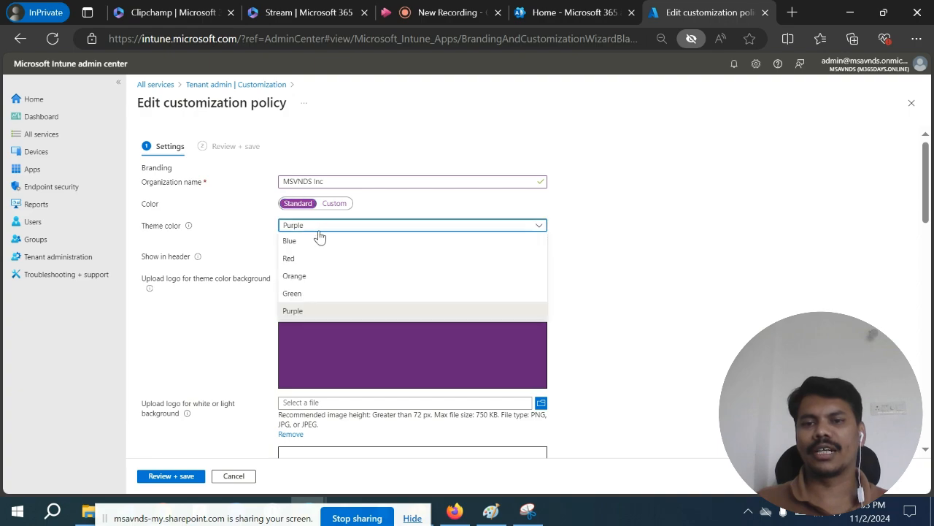
click(315, 277)
click(742, 297)
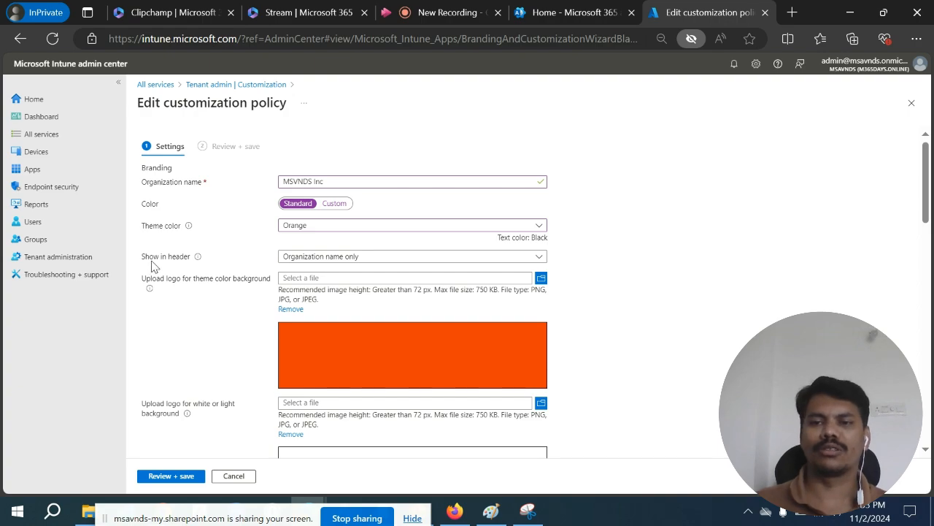
Step: Set the header to show the organization logo and name
click(362, 257)
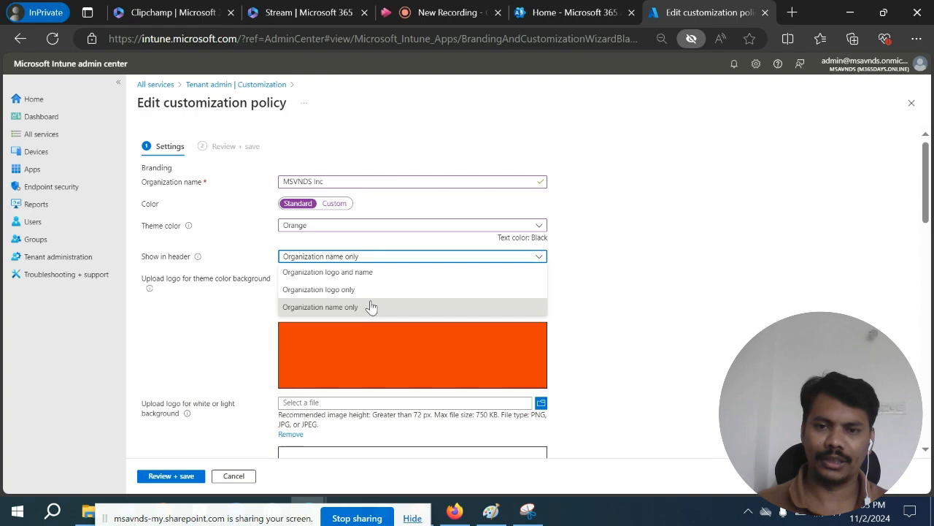
click(408, 273)
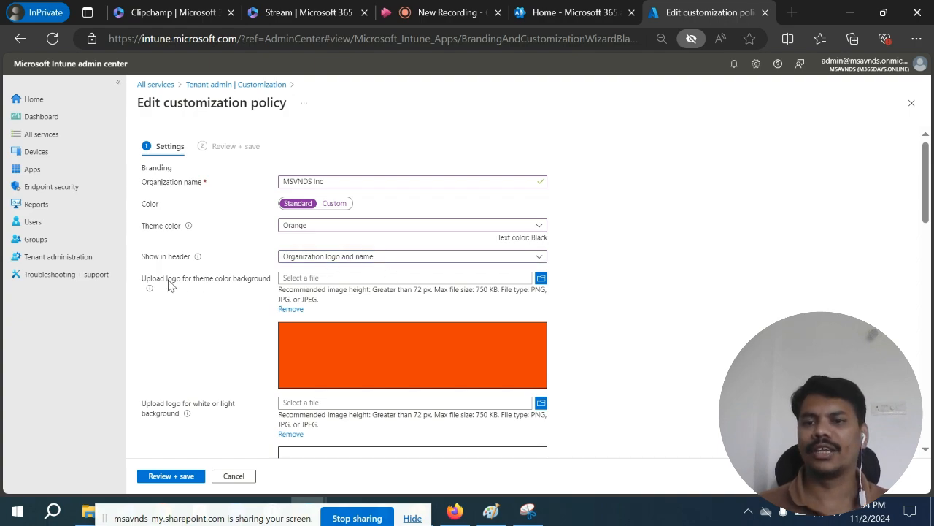
drag(156, 284, 217, 284)
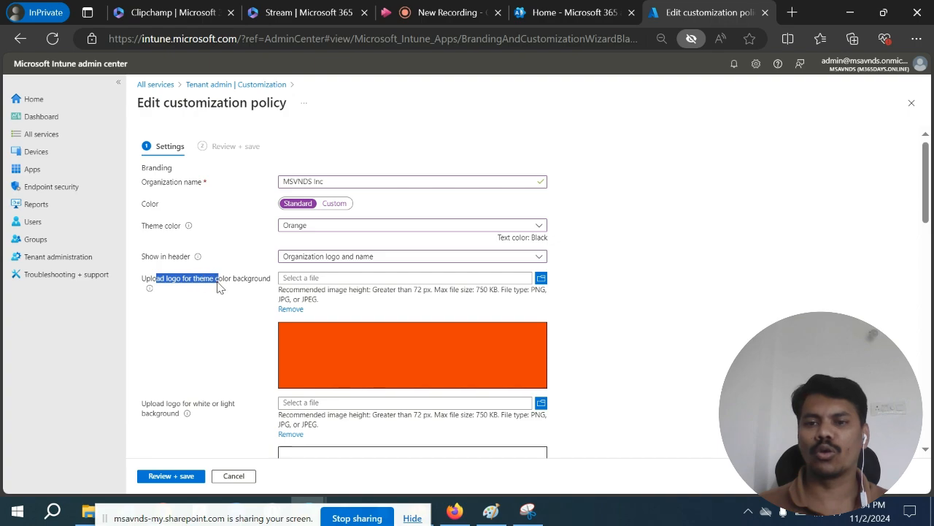
Step: Upload the Microsoft_Office_Teams image from the Desktop as the logo for the theme color background
click(205, 320)
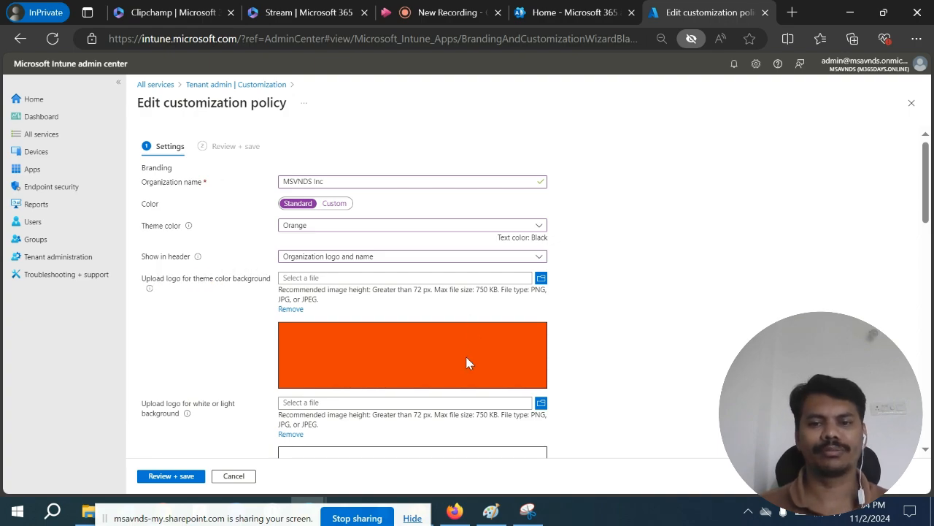
click(541, 278)
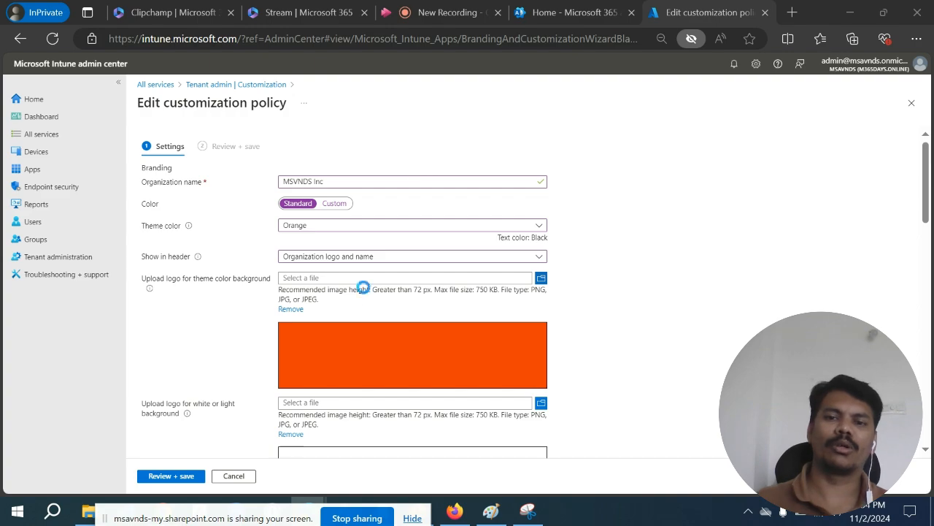
scroll(400, 289, down, 2)
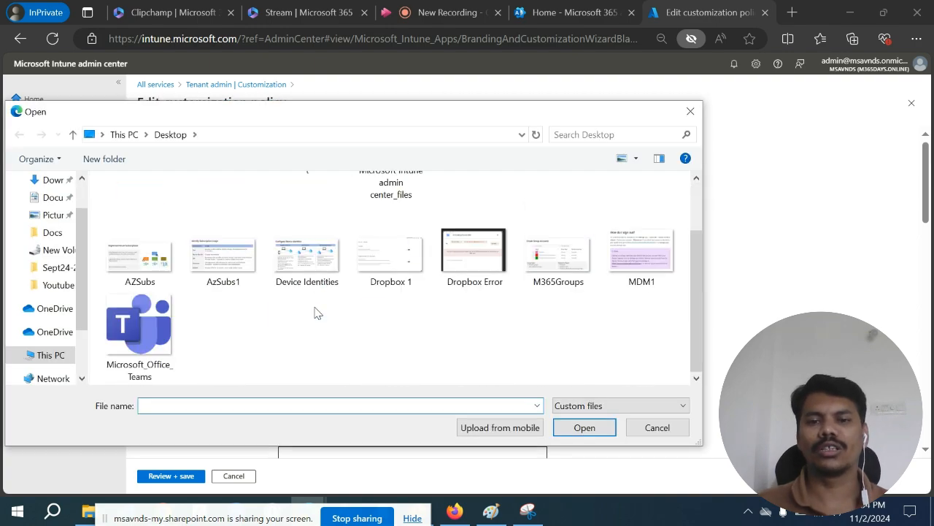
click(138, 338)
click(585, 427)
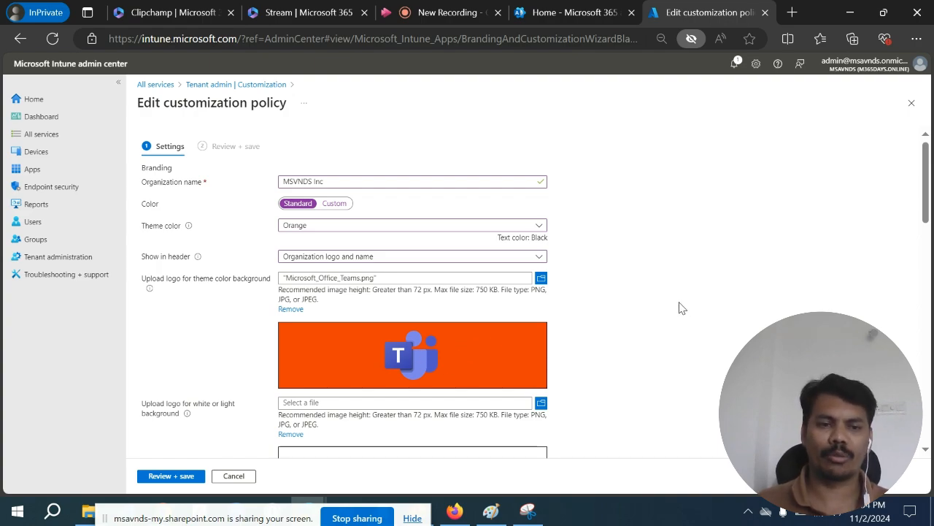
Step: Upload the Microsoft_Office_Teams image as the logo for the white or light background
scroll(679, 306, down, 3)
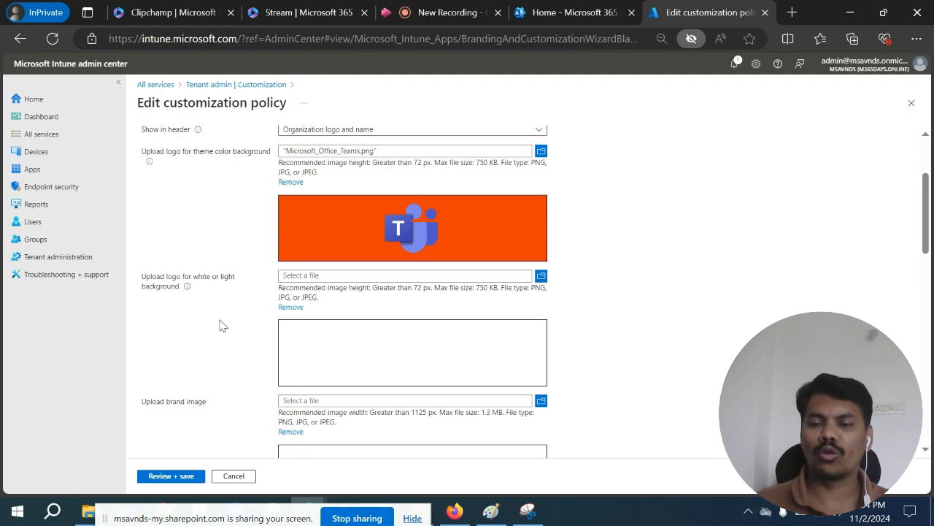
click(541, 275)
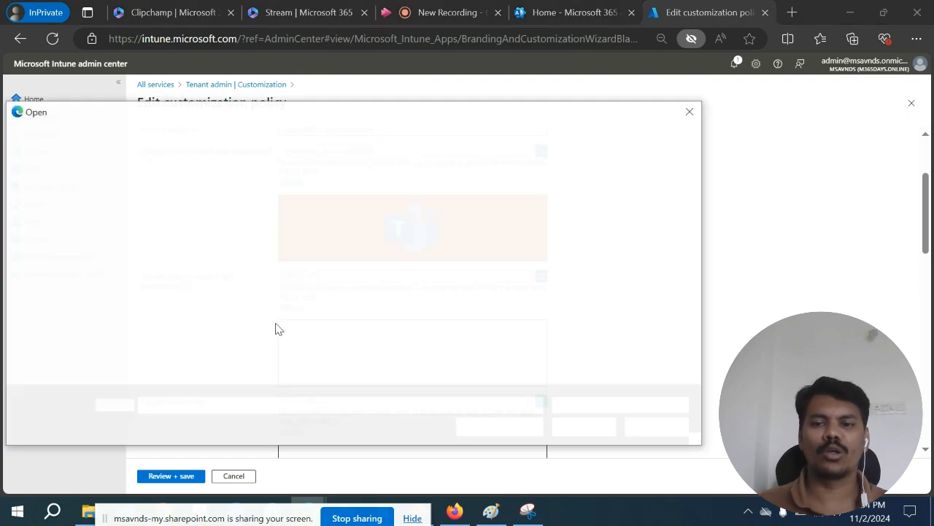
click(162, 307)
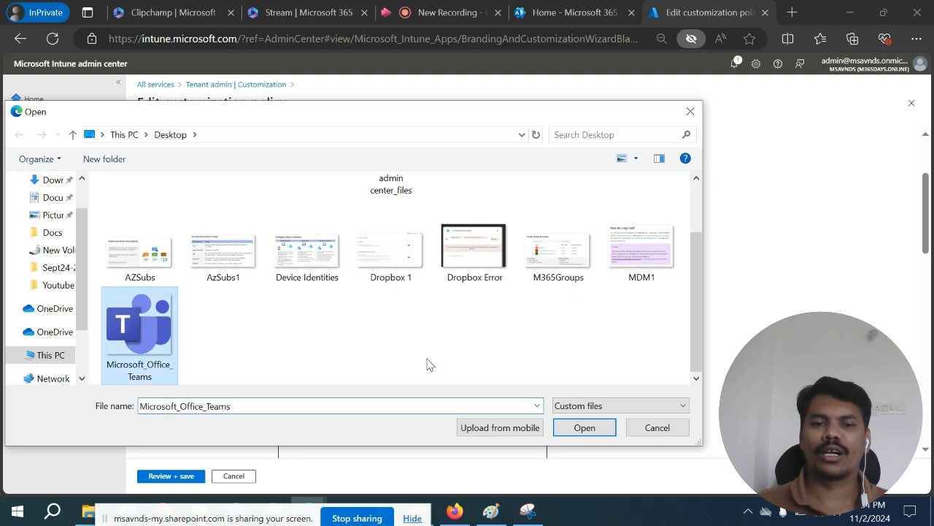
click(584, 427)
Step: Upload the Microsoft_Office_Teams image as the brand image
scroll(737, 338, down, 2)
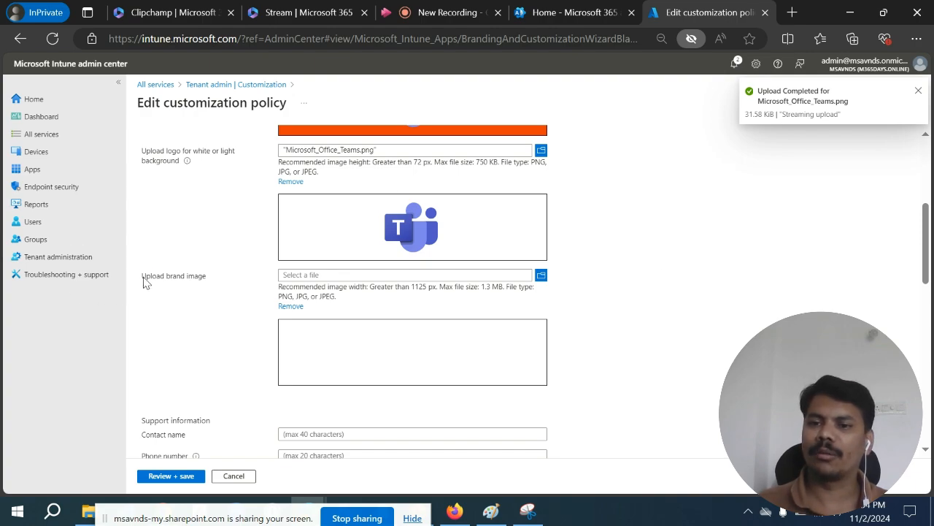
drag(141, 277, 208, 283)
click(204, 333)
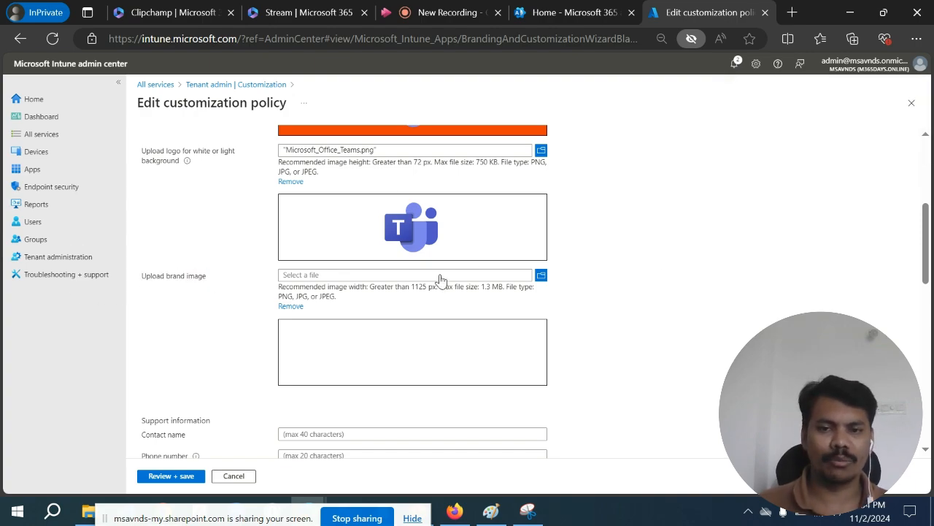
click(541, 275)
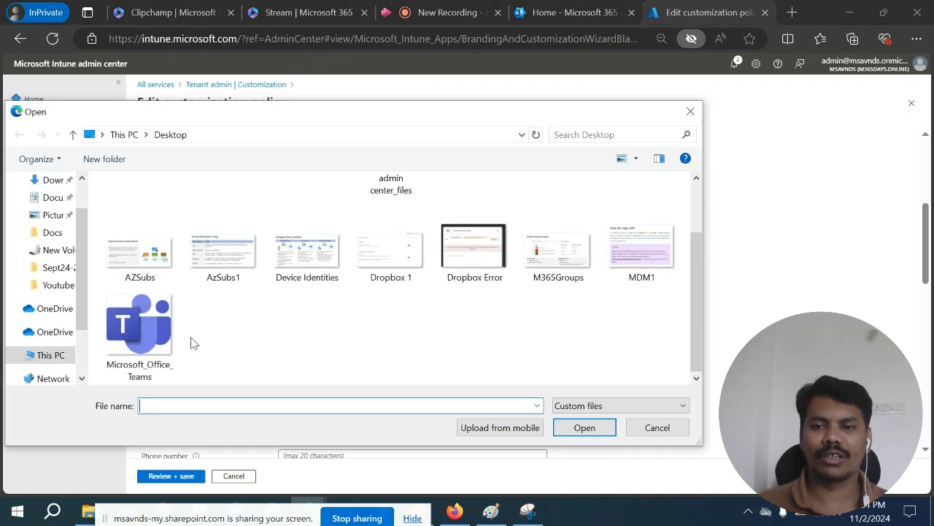
click(172, 340)
click(569, 429)
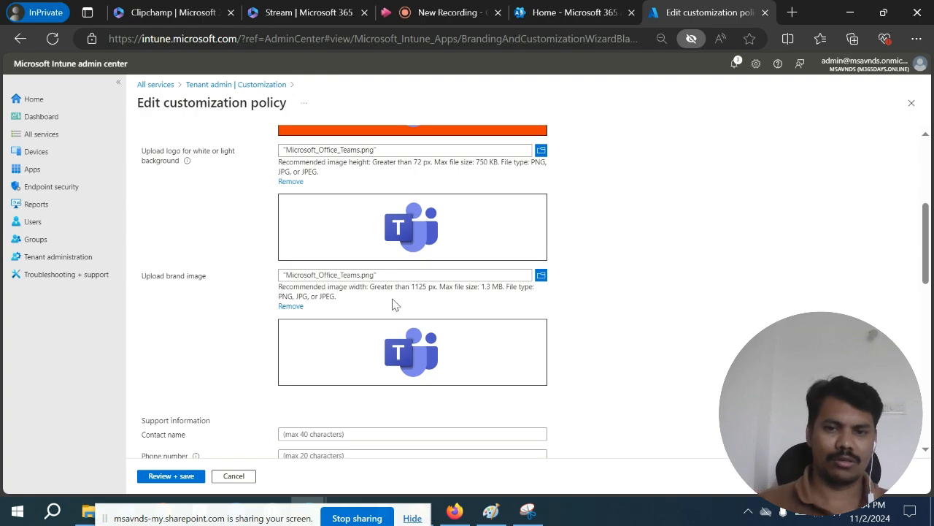
Step: Examine the recommended dimensions, maximum file sizes and file types for the brand image and logos, and review the uploaded previews
drag(279, 289, 504, 290)
click(626, 318)
click(653, 317)
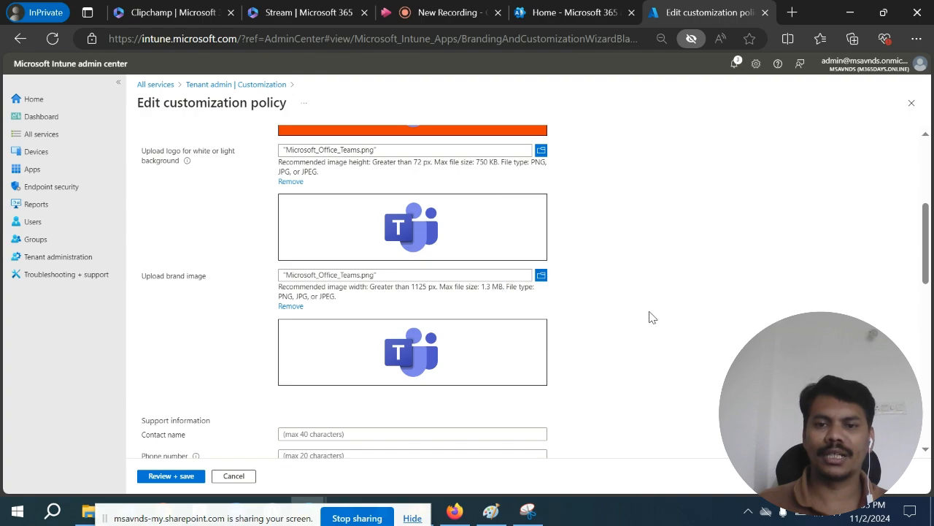
triple_click(282, 299)
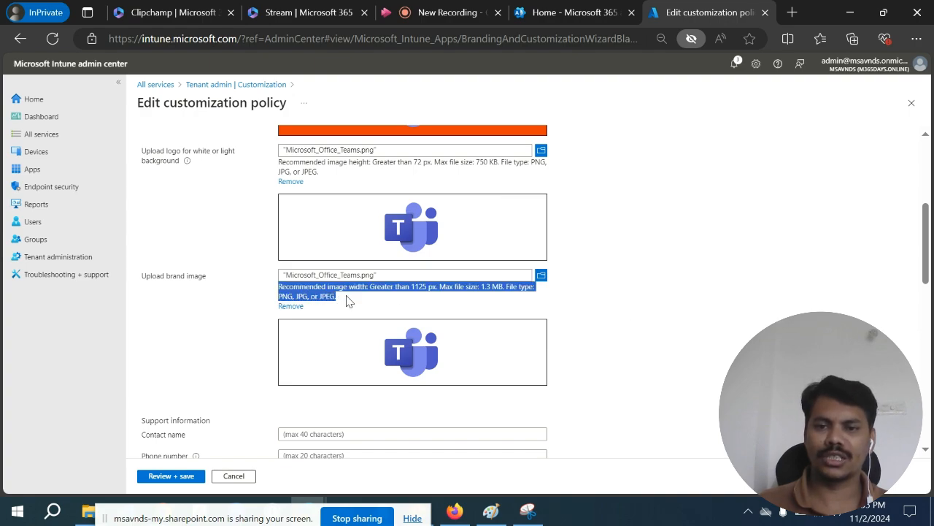
click(662, 321)
drag(375, 162, 474, 175)
click(676, 302)
scroll(675, 304, up, 3)
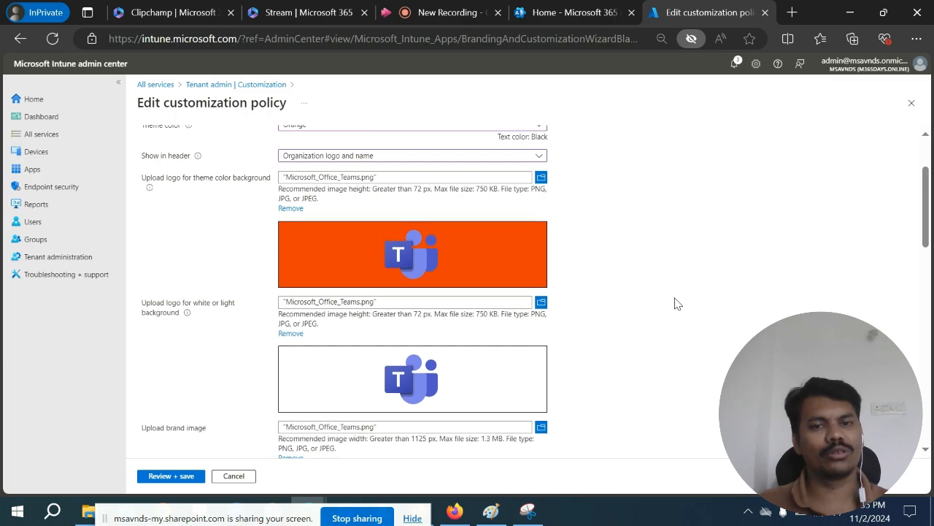
scroll(676, 304, down, 2)
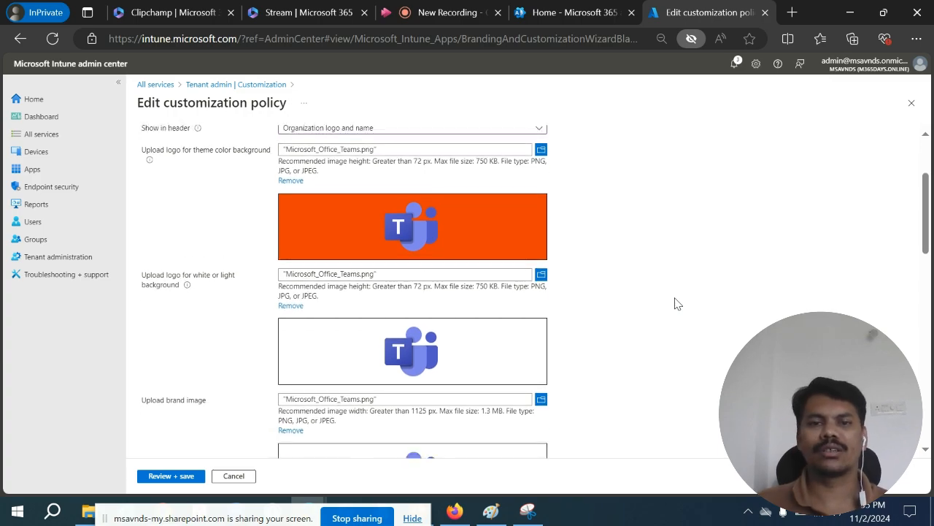
scroll(676, 304, down, 2)
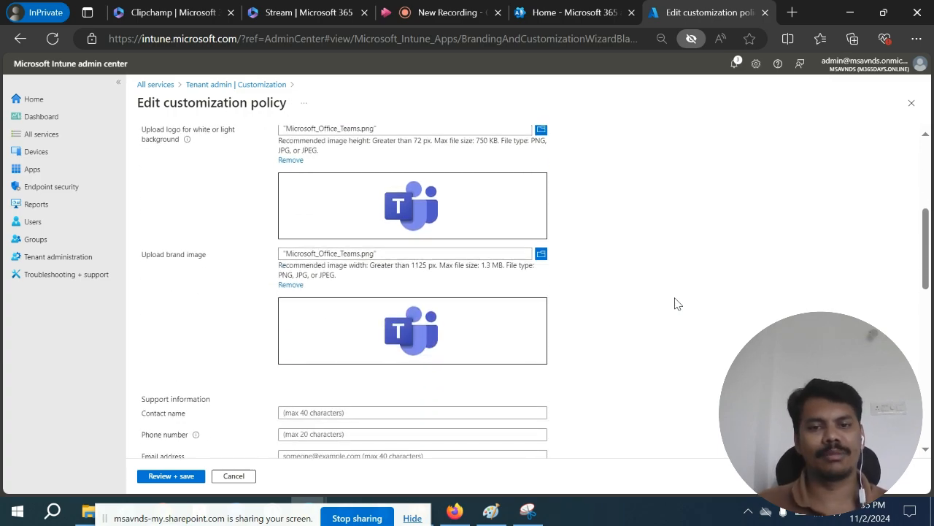
Step: Set the support contact name to IT Support and fill in the support phone number
scroll(676, 303, down, 2)
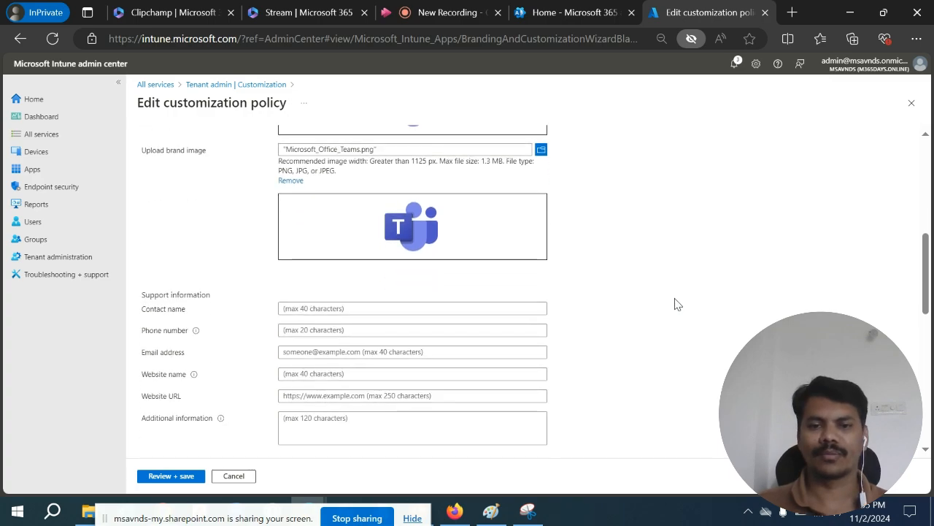
scroll(667, 318, down, 1)
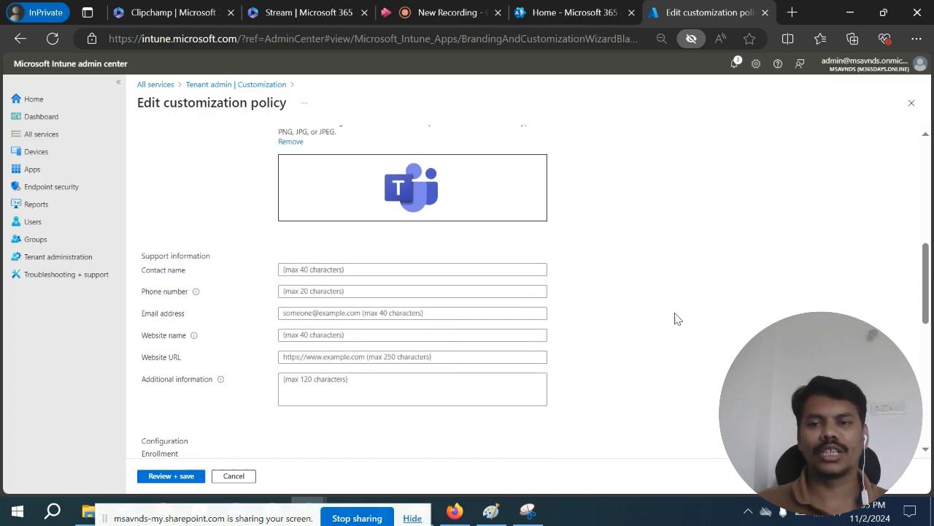
drag(143, 257, 217, 257)
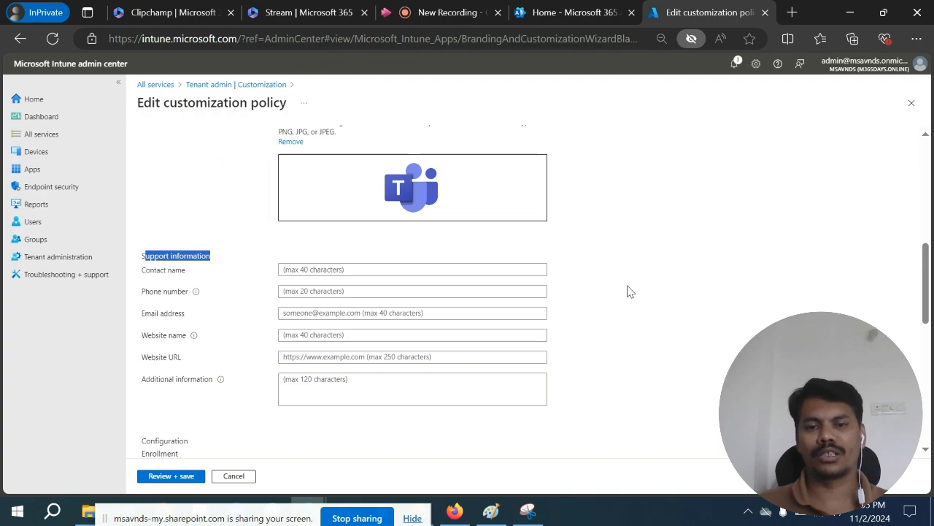
click(430, 269)
click(536, 289)
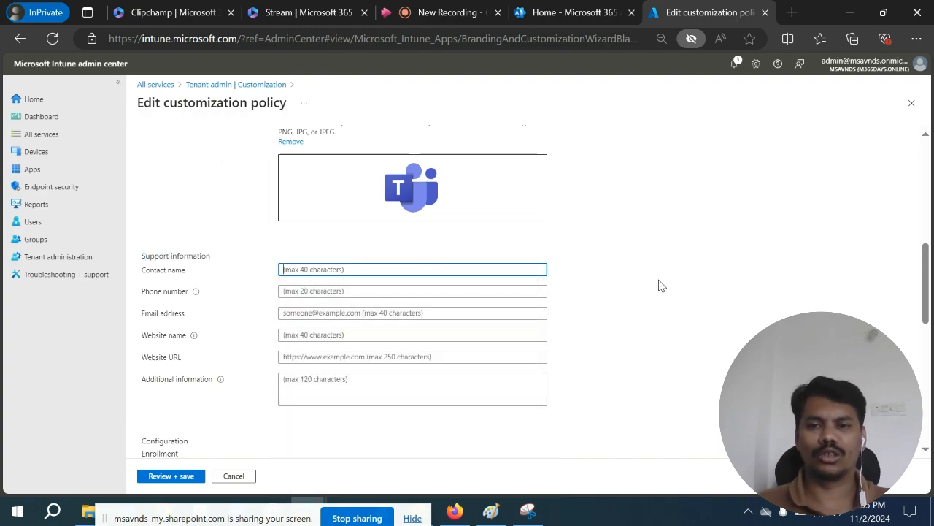
text(IT Support)
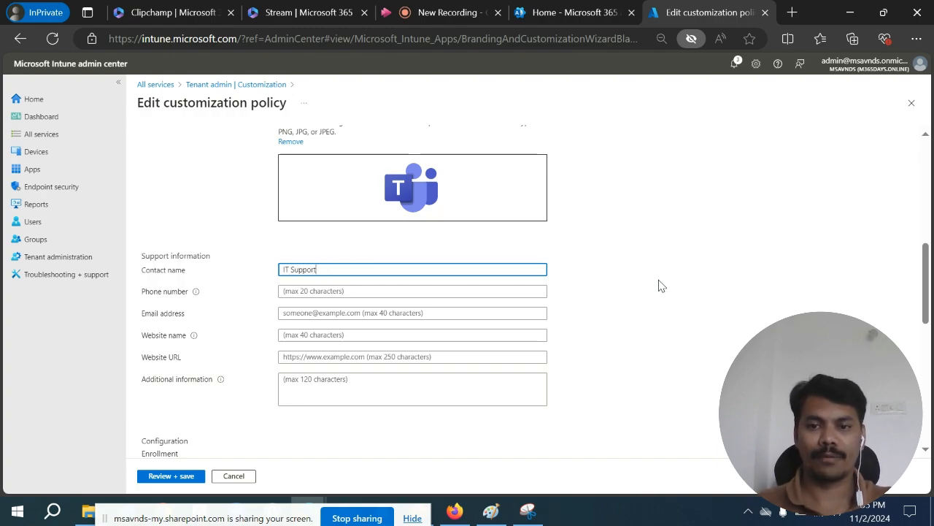
key(Tab)
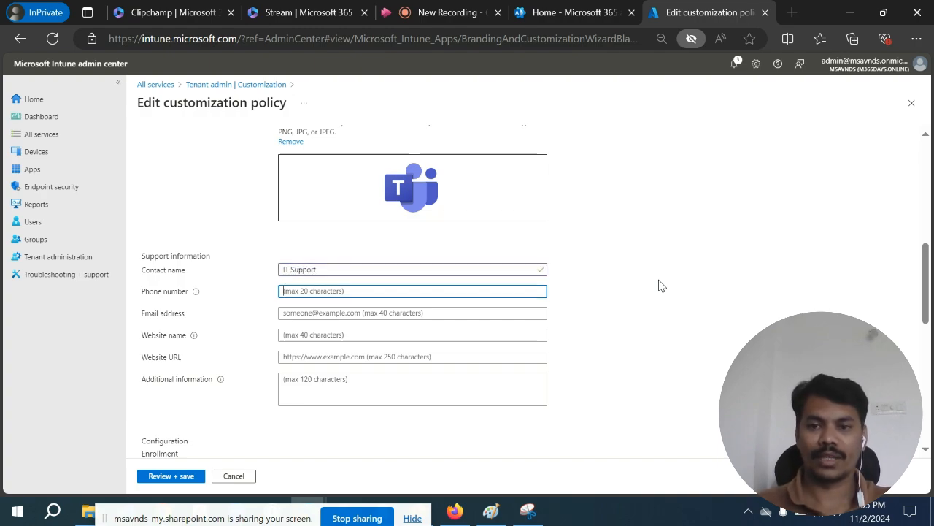
text(1234567890)
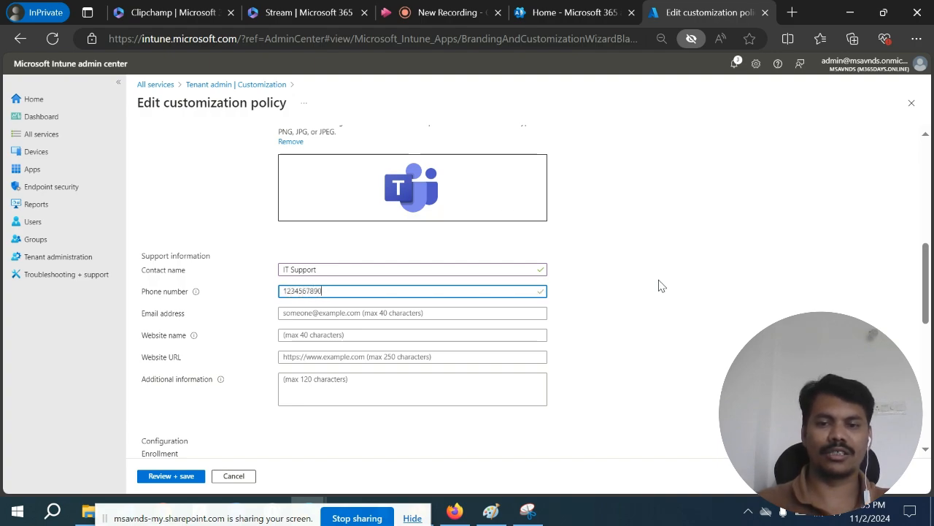
key(Tab)
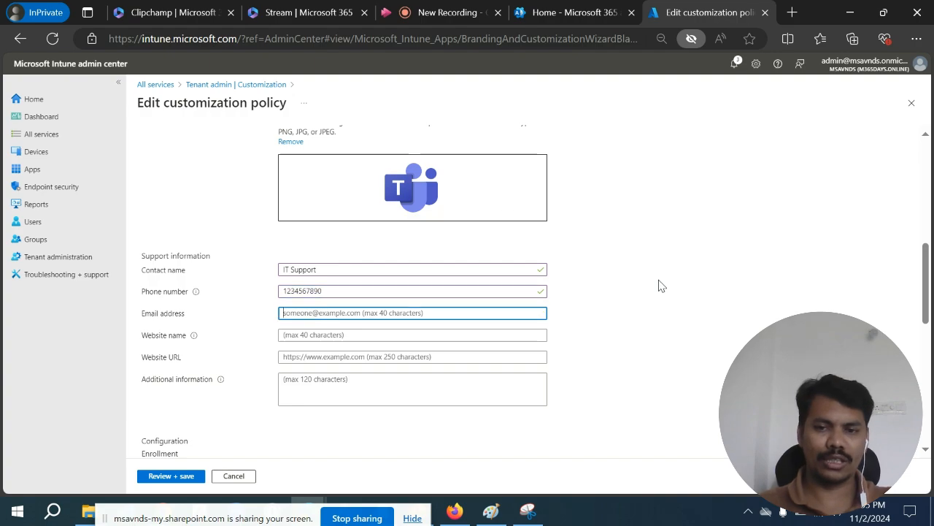
Step: Fill in the support contact's email address without using the saved personal info suggestions
text(a)
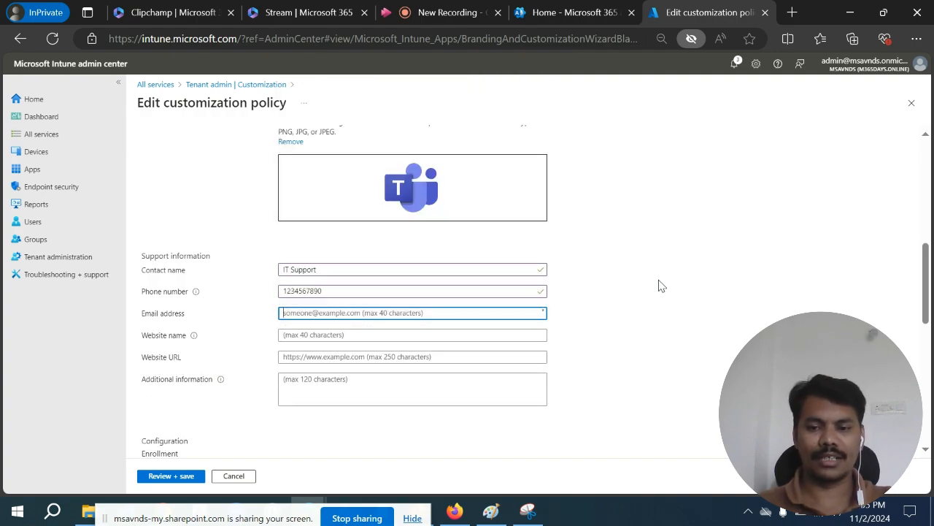
text(dmin@)
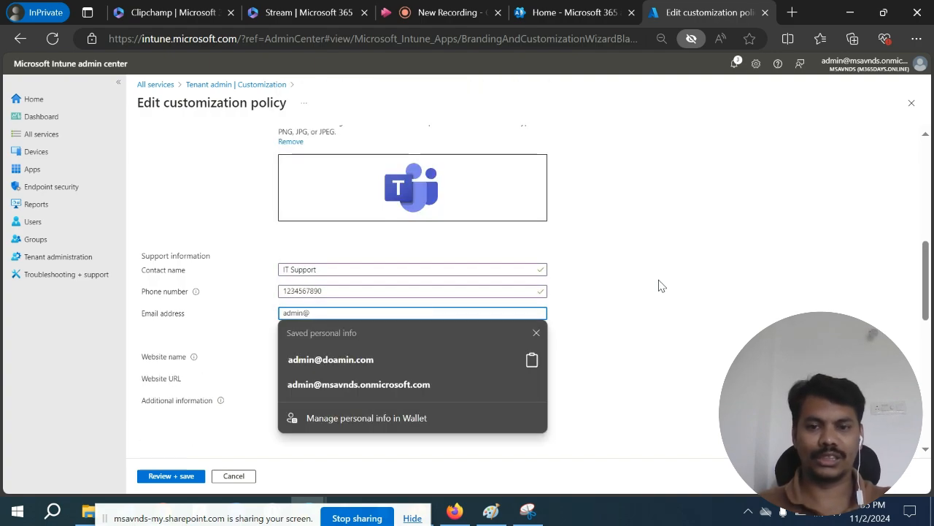
click(538, 334)
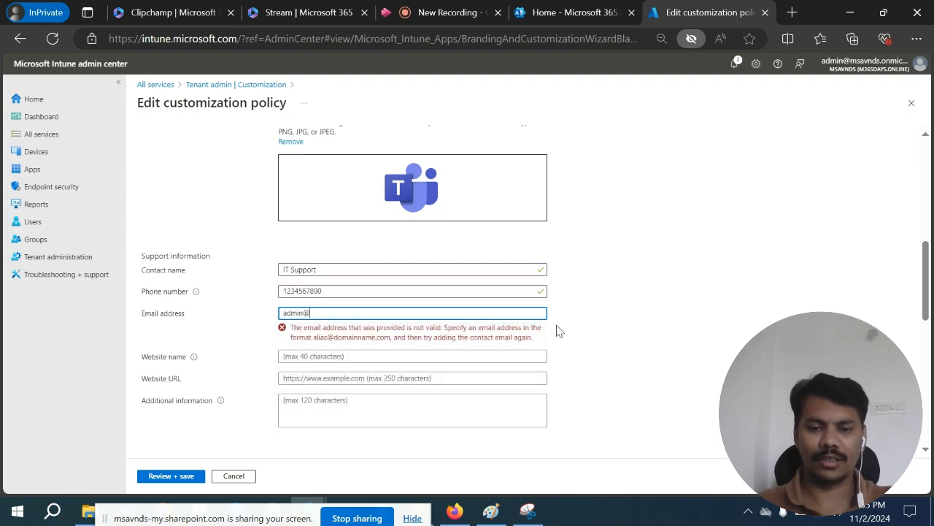
text(n@domain.com)
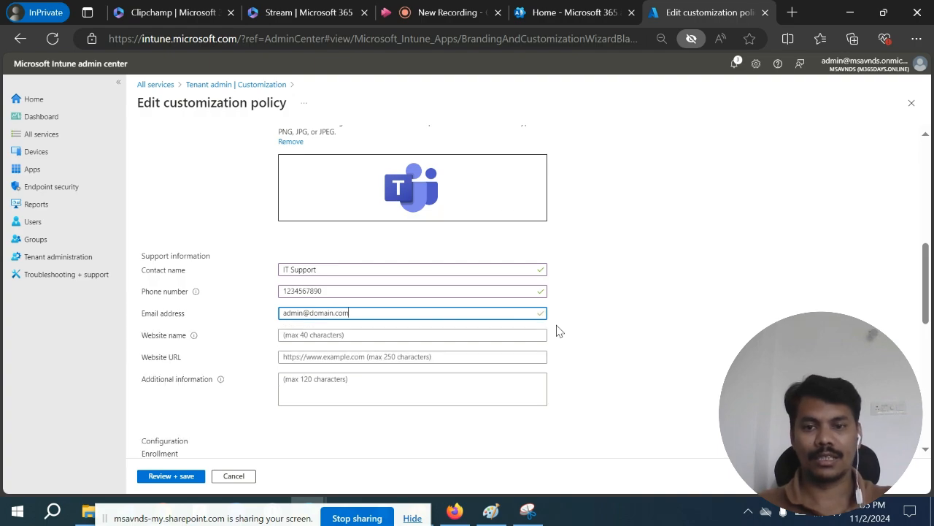
key(Tab)
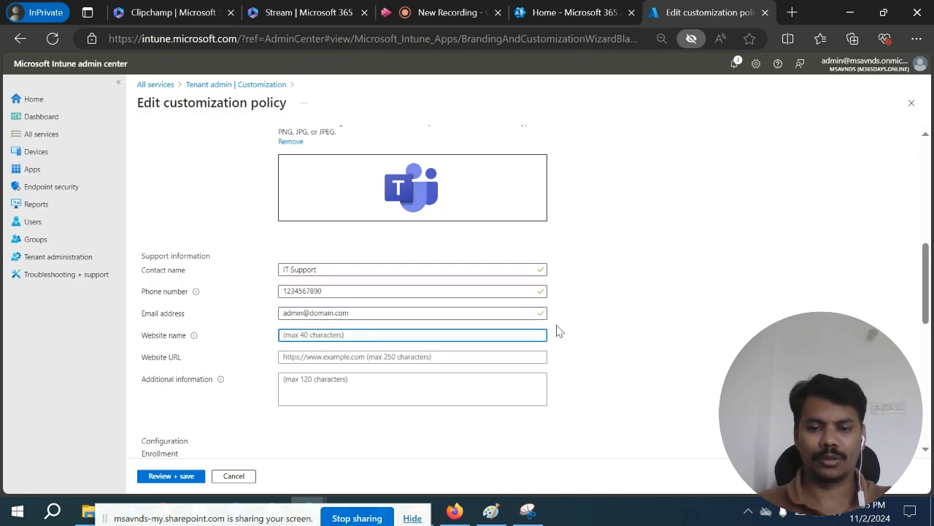
text(www.msa)
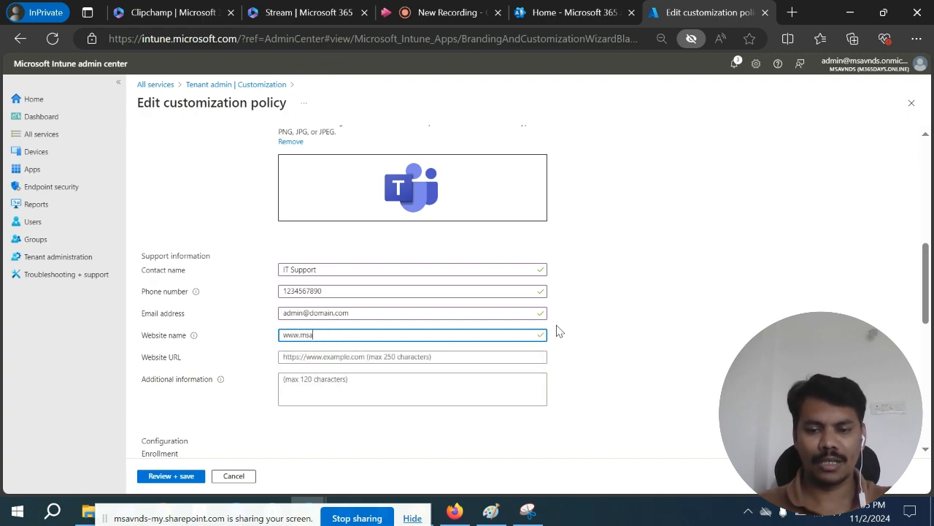
text(vnds.co)
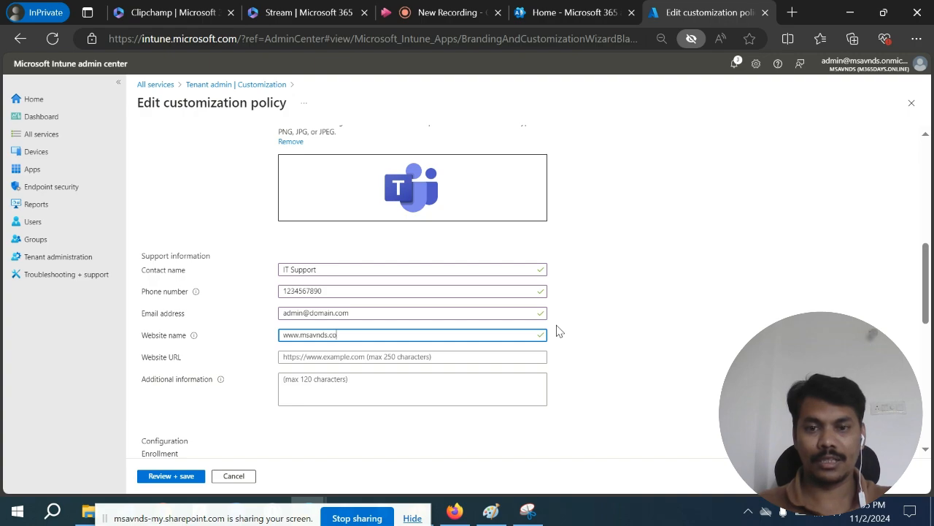
text(m)
key(Tab)
text(h)
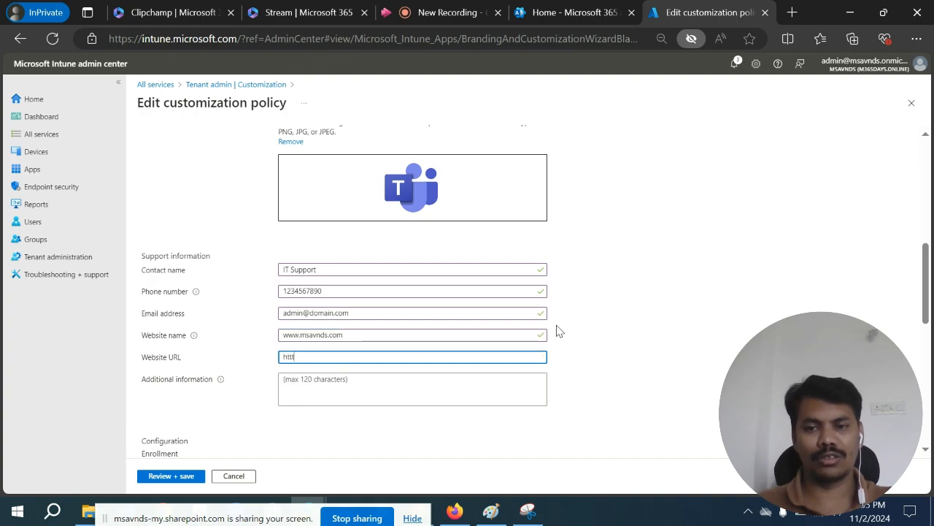
text(ttps://msavnds.com)
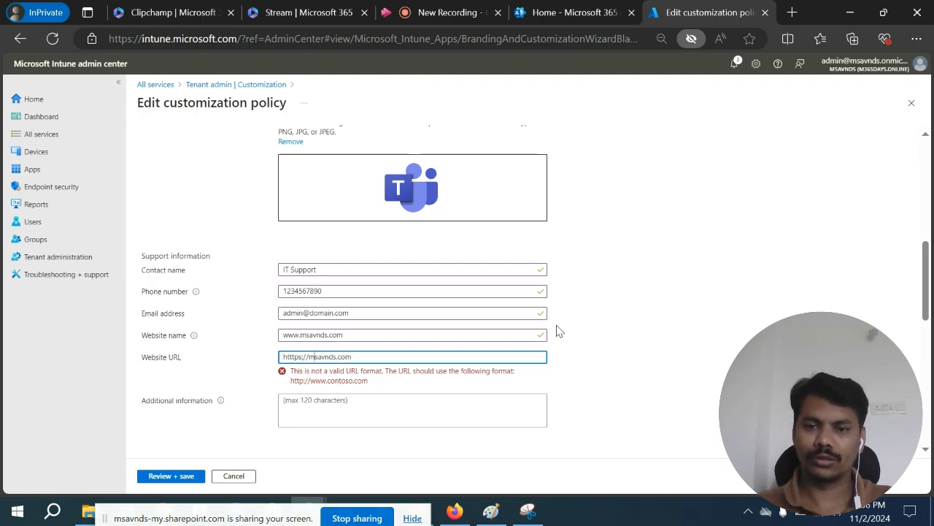
text(/www.)
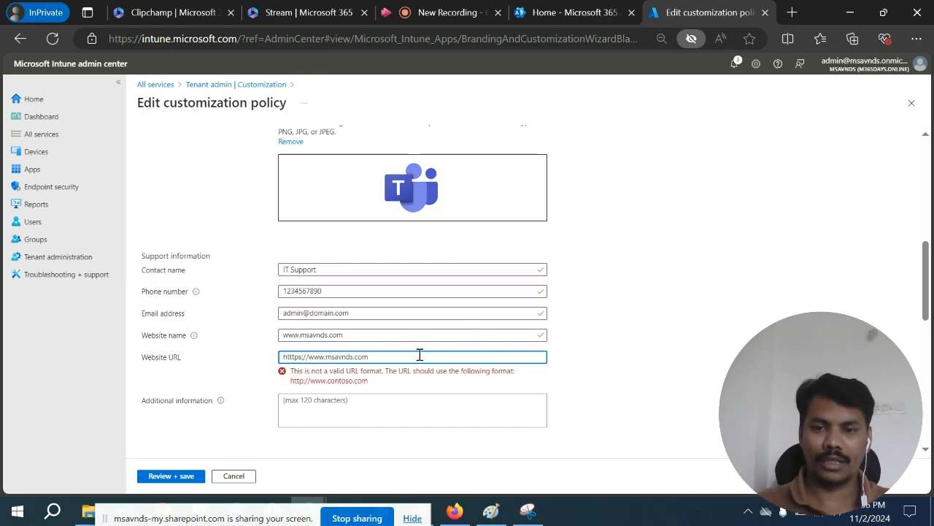
drag(375, 335, 269, 338)
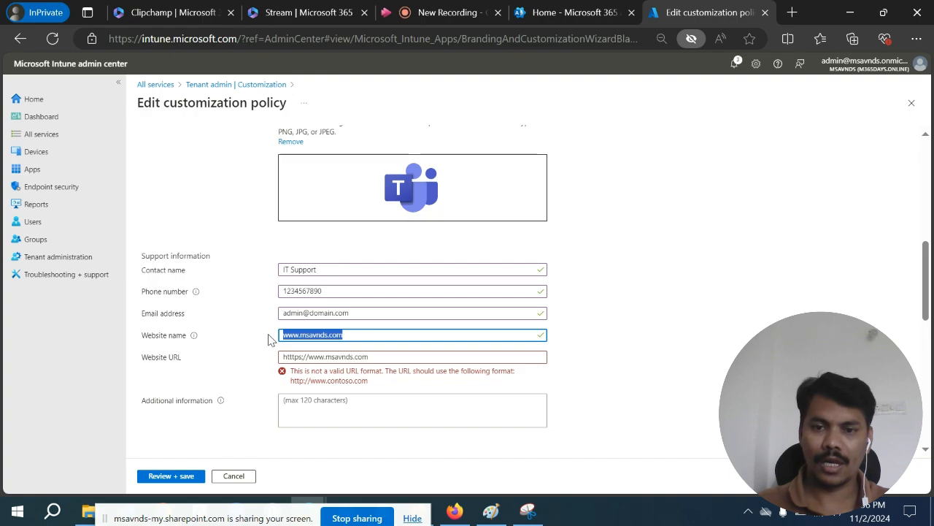
drag(395, 357, 315, 357)
key(ctrl+x)
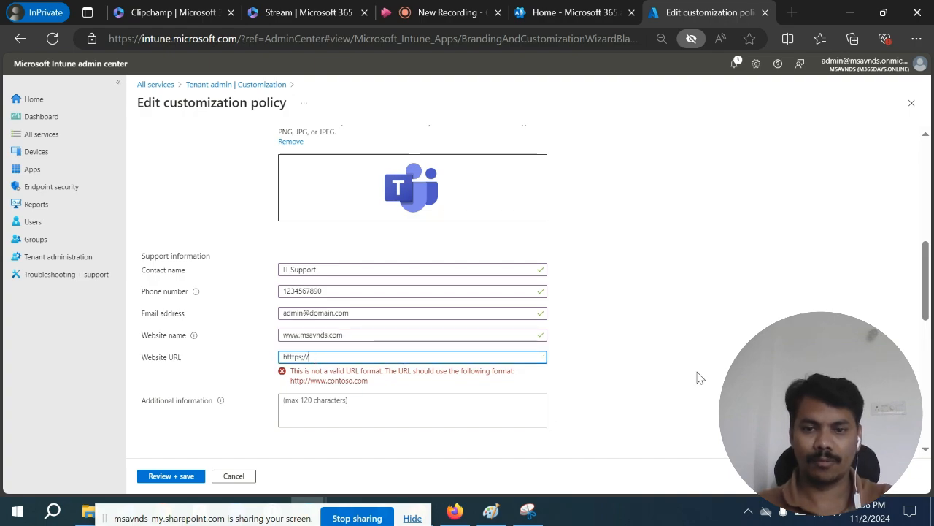
key(ctrl+v)
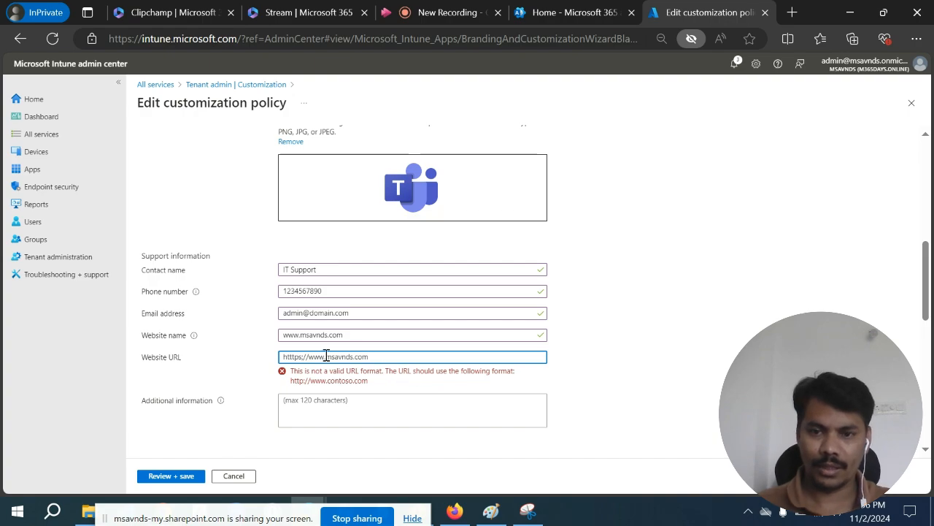
click(293, 357)
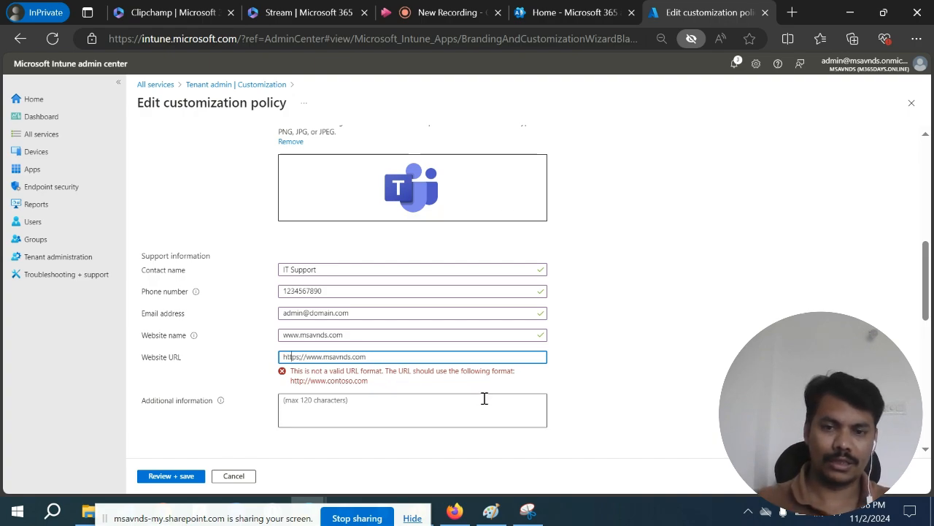
click(449, 401)
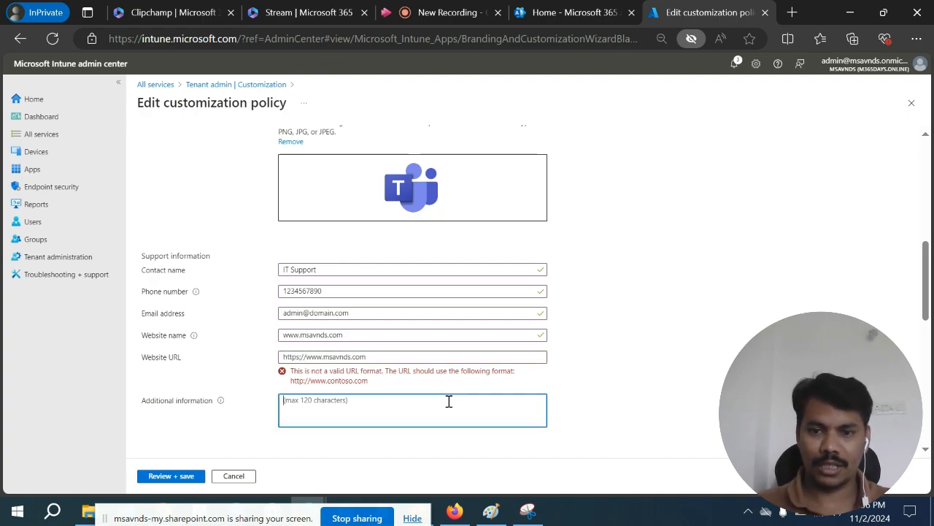
click(401, 357)
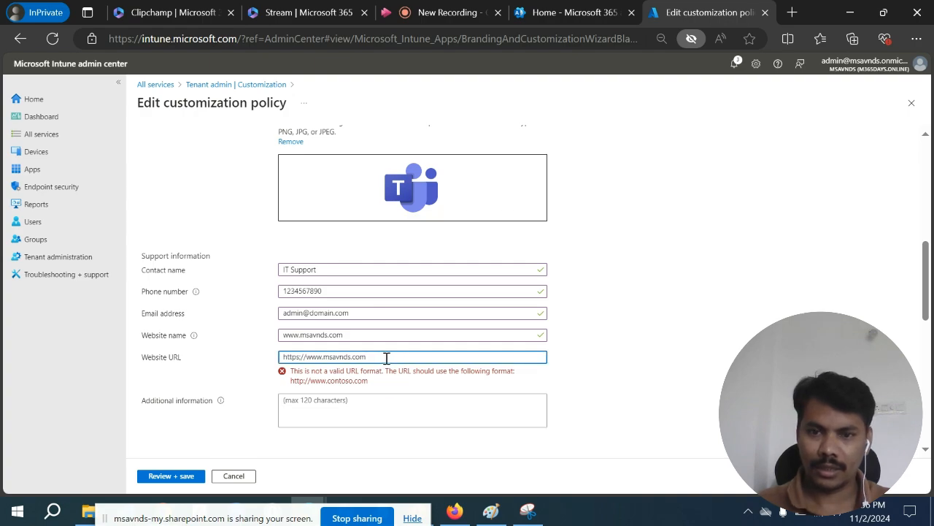
drag(398, 356, 235, 359)
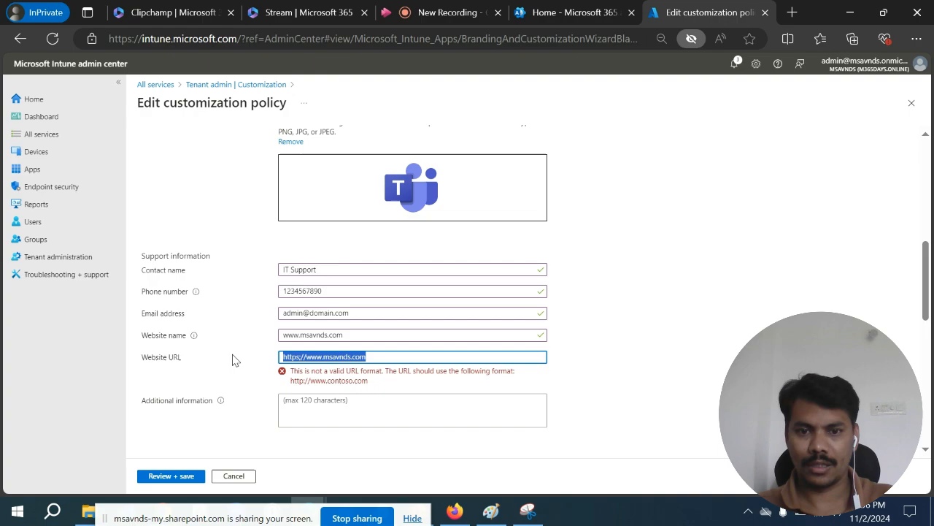
key(Left)
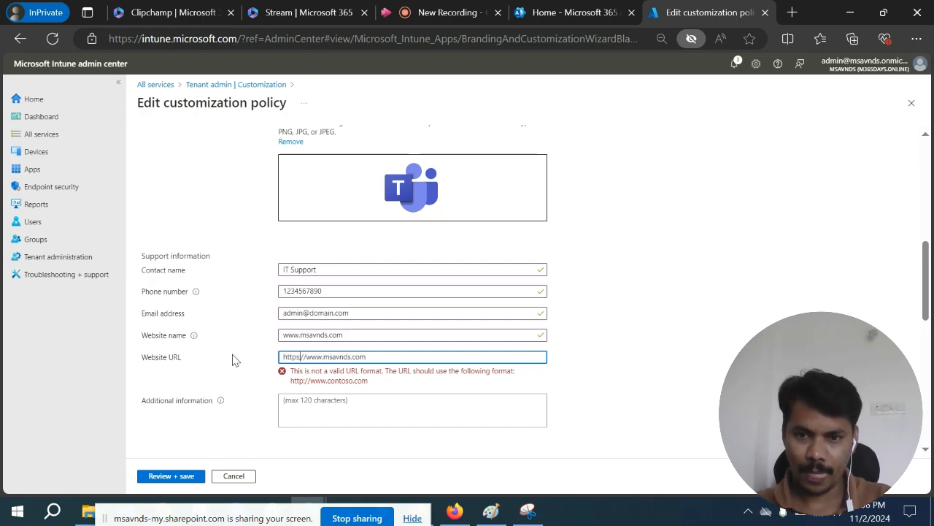
key(Delete)
key(Delete)
key(Delete)
key(Delete)
key(Delete)
key(Delete)
key(Delete)
key(Delete)
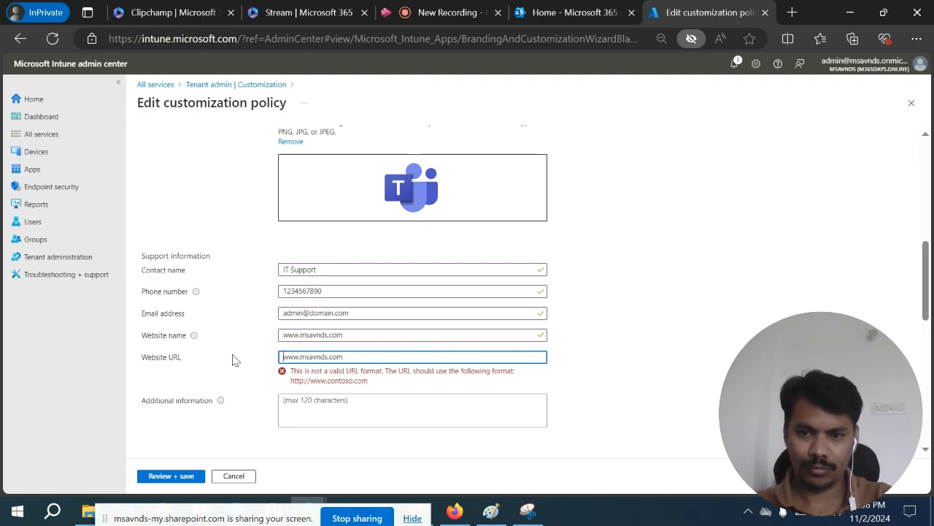
text(http)
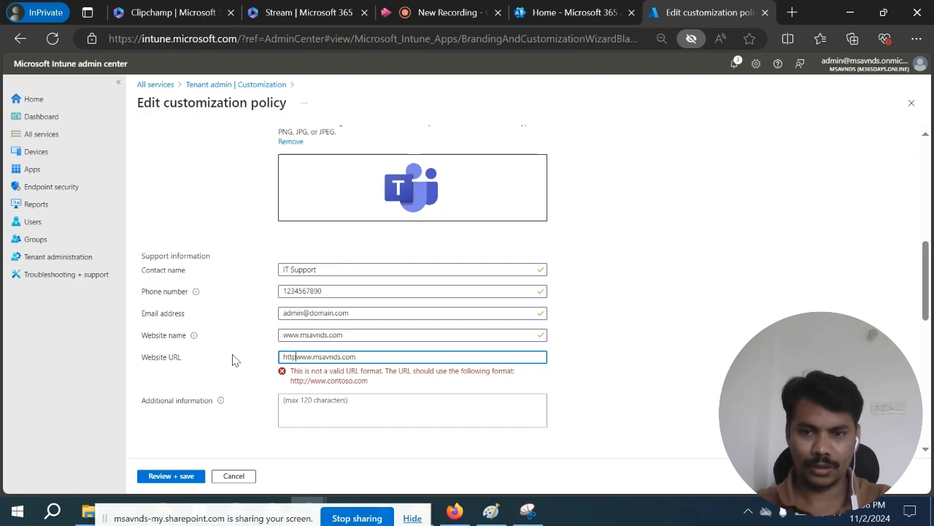
text(://)
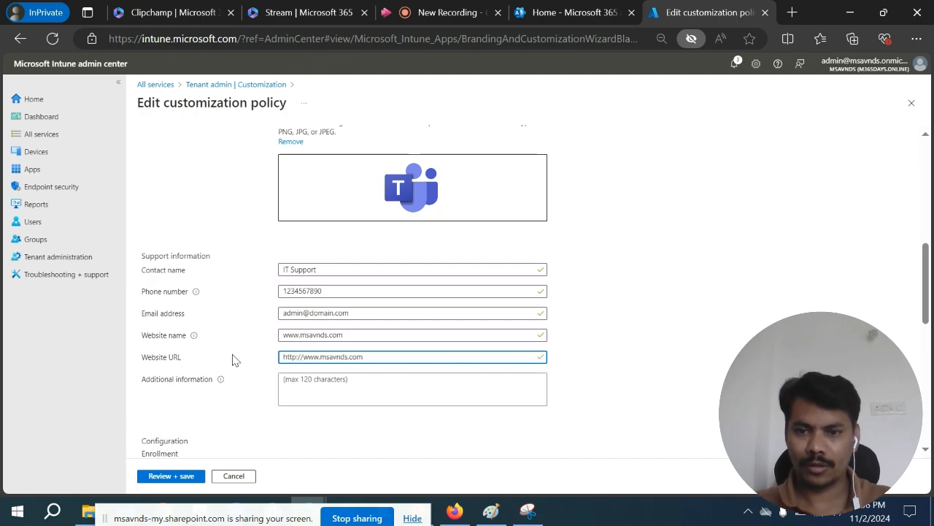
Step: Copy the support contact's email address into the additional information of the support section
click(396, 386)
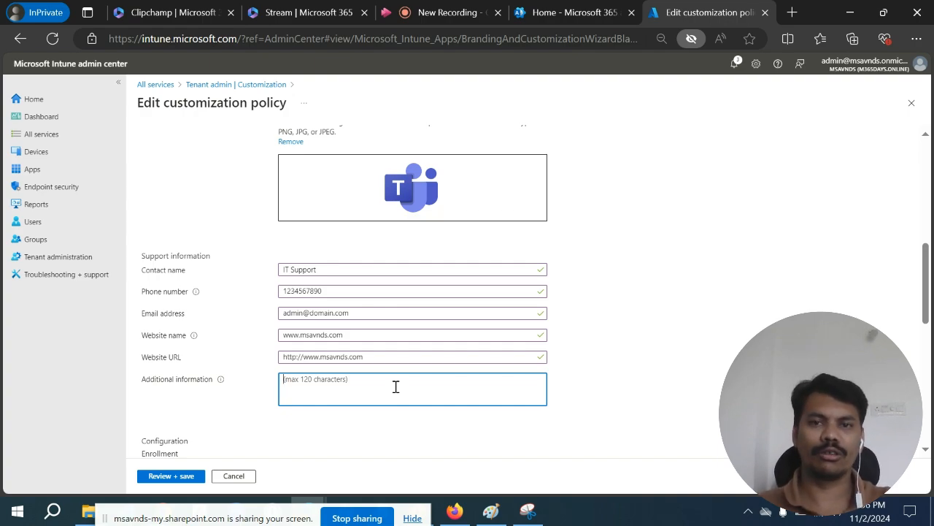
click(656, 324)
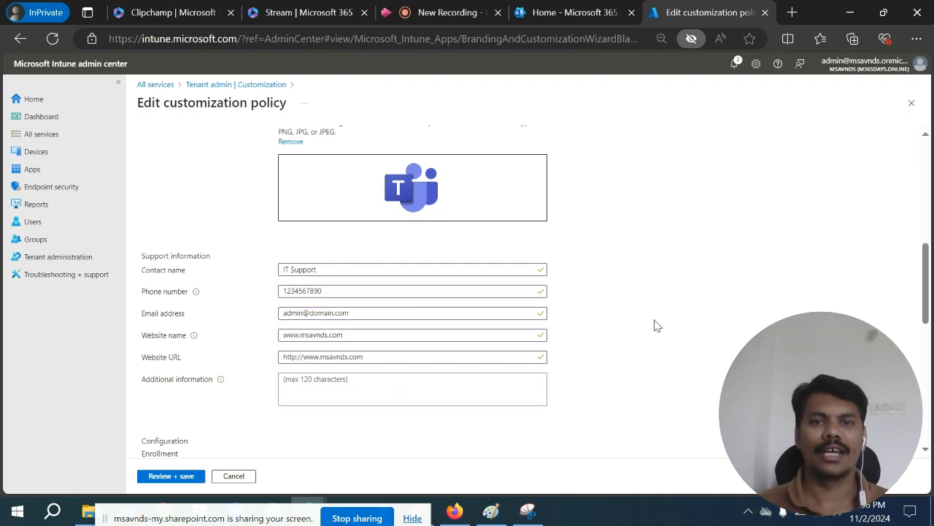
scroll(655, 326, down, 1)
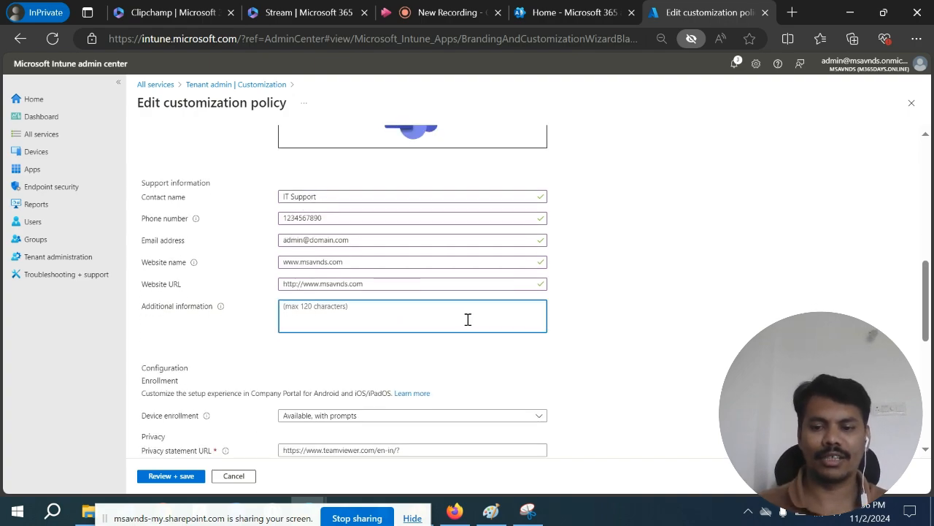
drag(365, 244, 205, 251)
key(ctrl+c)
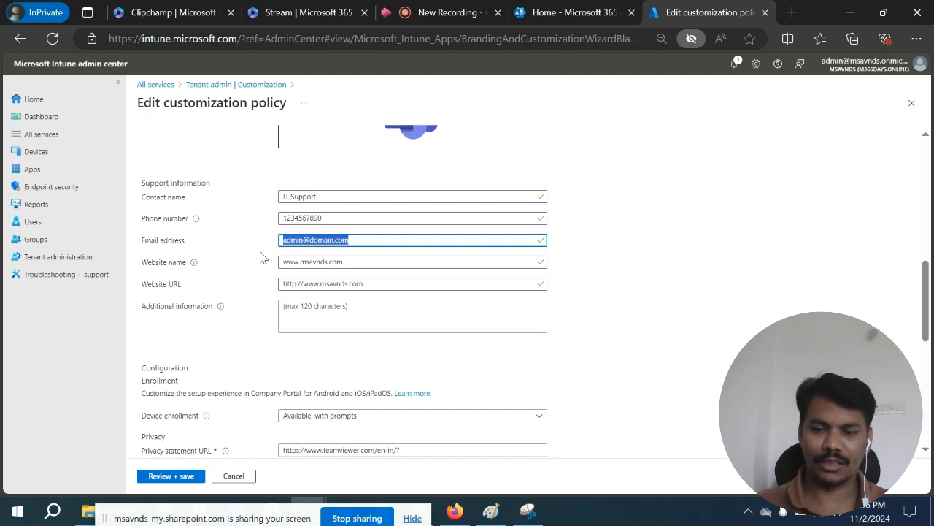
click(336, 314)
key(ctrl+v)
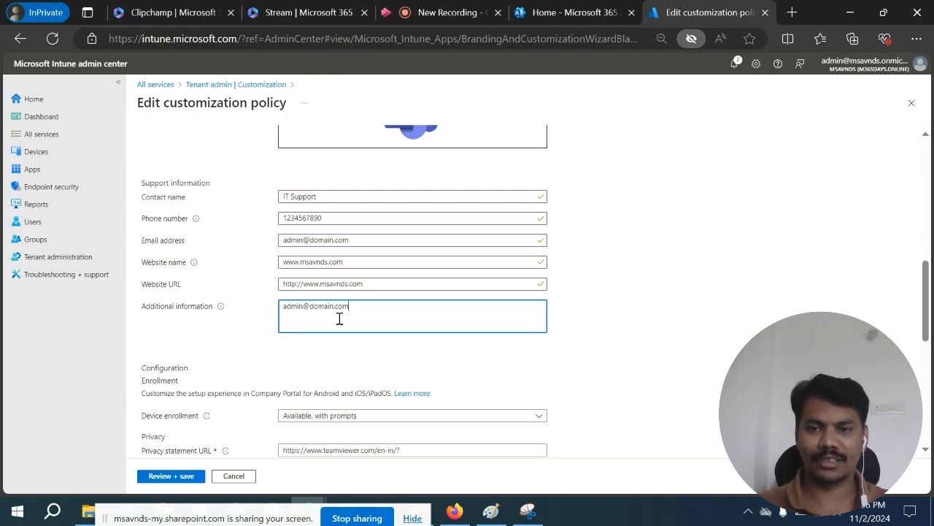
click(634, 346)
Step: Review the device enrollment options in the Configuration section and choose Available, with prompts
scroll(636, 345, down, 2)
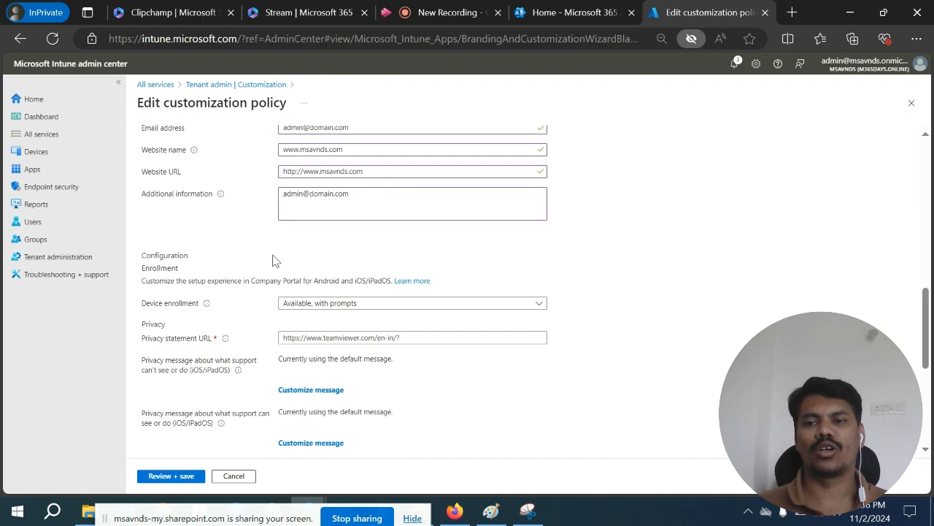
scroll(201, 303, down, 1)
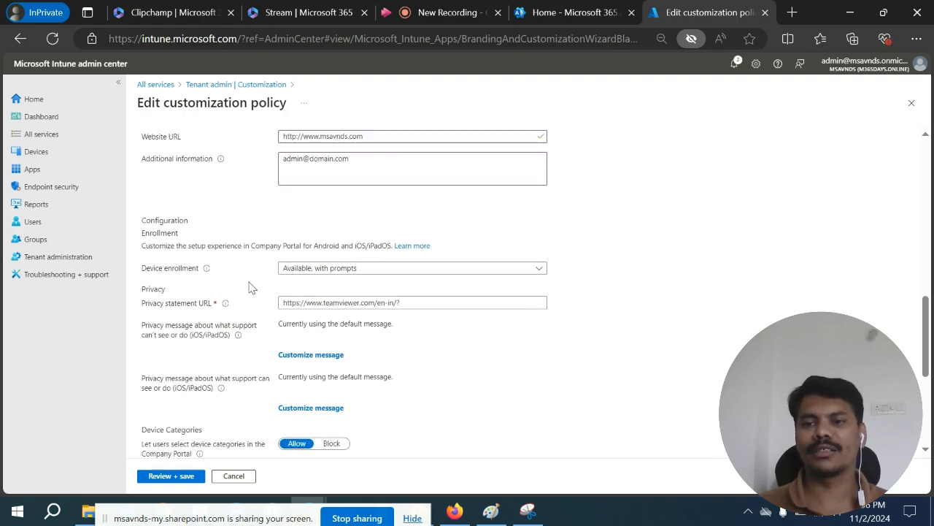
click(299, 262)
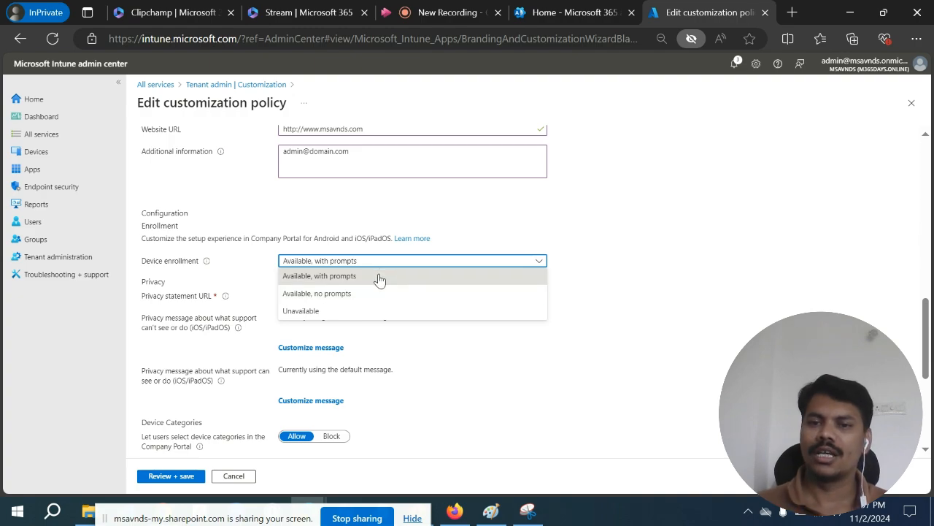
click(372, 281)
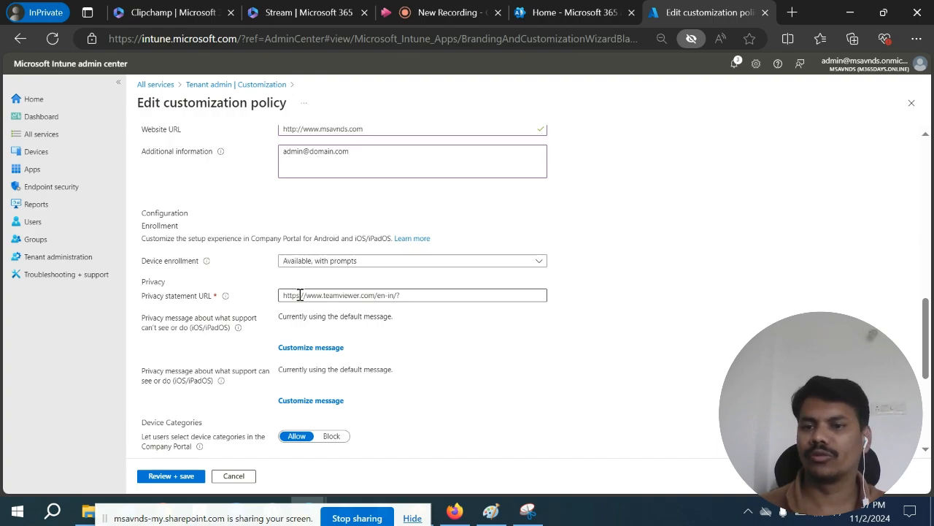
drag(142, 305, 210, 300)
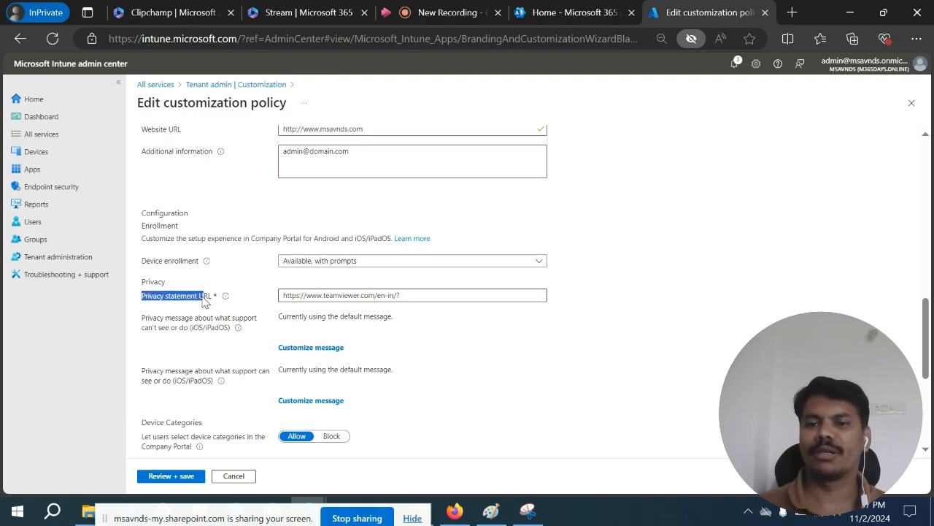
click(617, 349)
drag(399, 295, 278, 301)
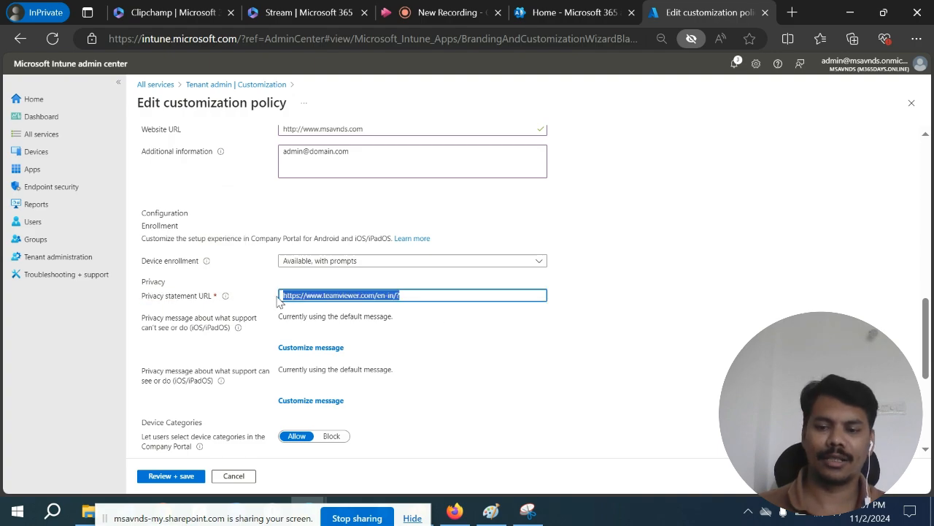
key(ctrl+v)
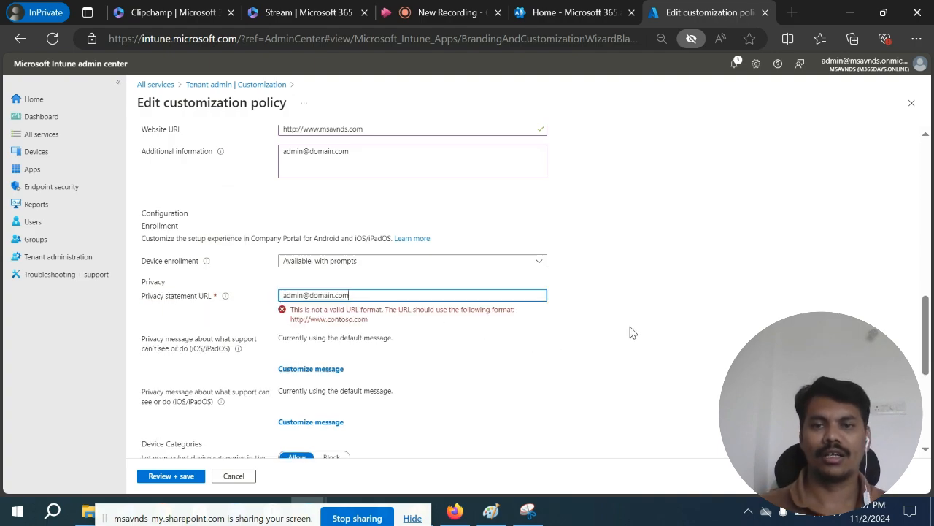
scroll(590, 315, up, 1)
scroll(590, 315, up, 1)
drag(400, 209, 234, 219)
key(ctrl+c)
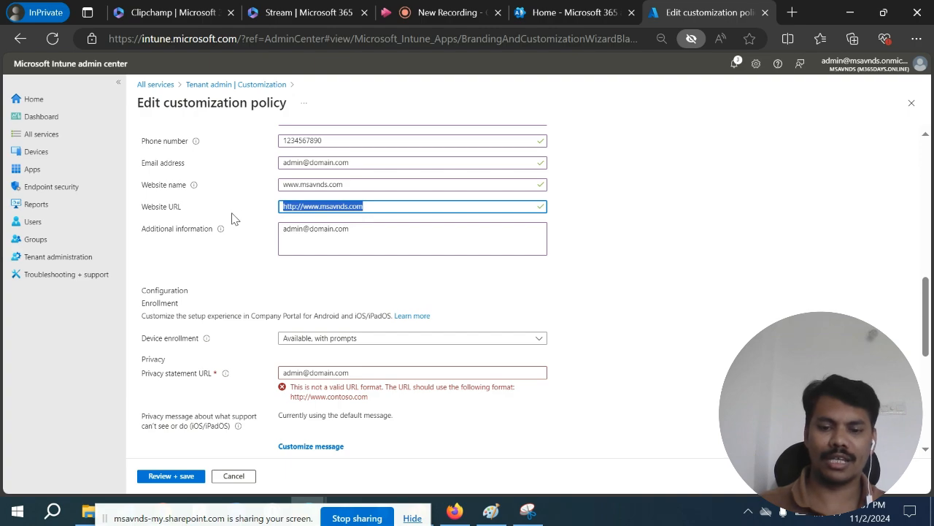
click(663, 330)
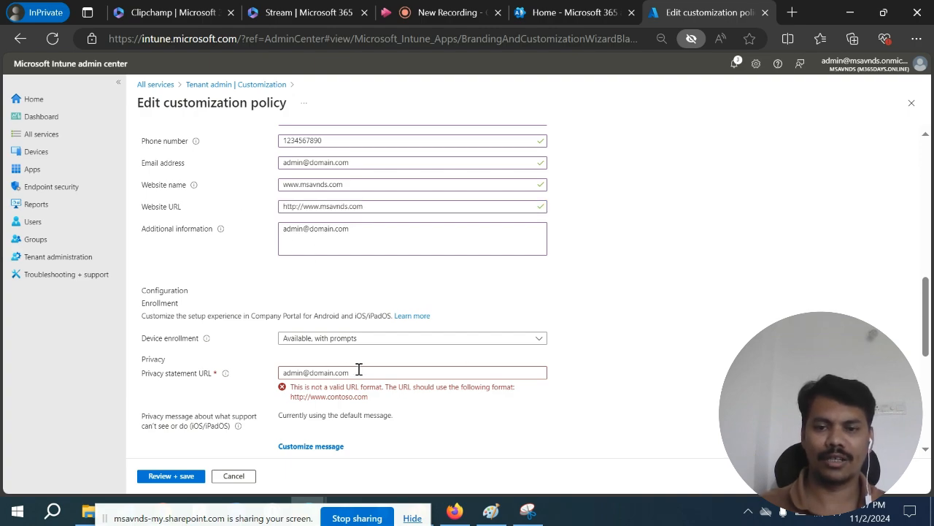
drag(359, 370, 190, 369)
key(ctrl+v)
click(635, 323)
Step: Customize the iOS/iPadOS privacy message about what support can't see or do, accepting the prefilled Markdown sample text
scroll(635, 324, down, 3)
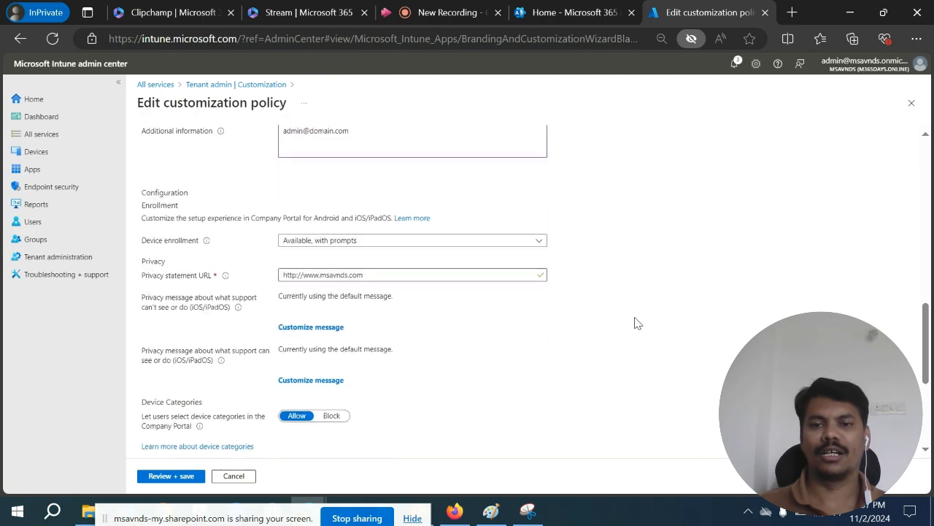
scroll(635, 323, down, 2)
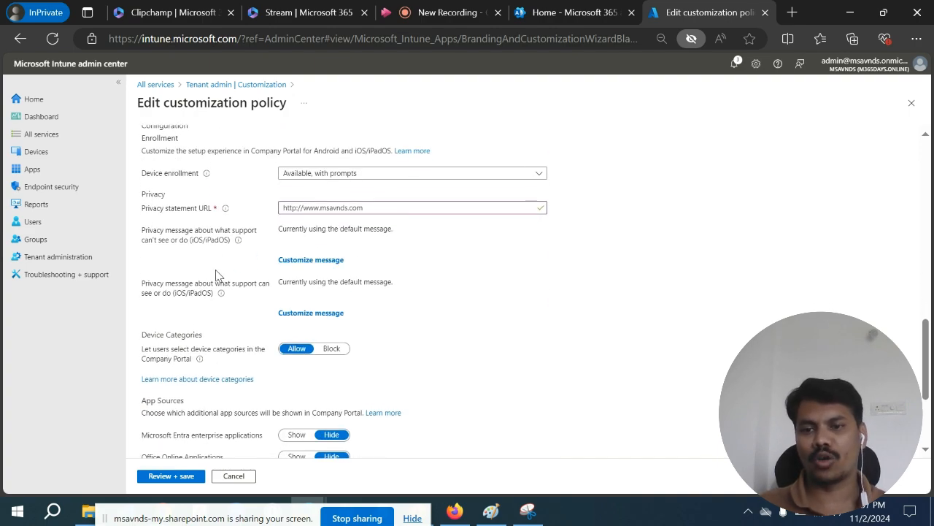
mouse_move(222, 293)
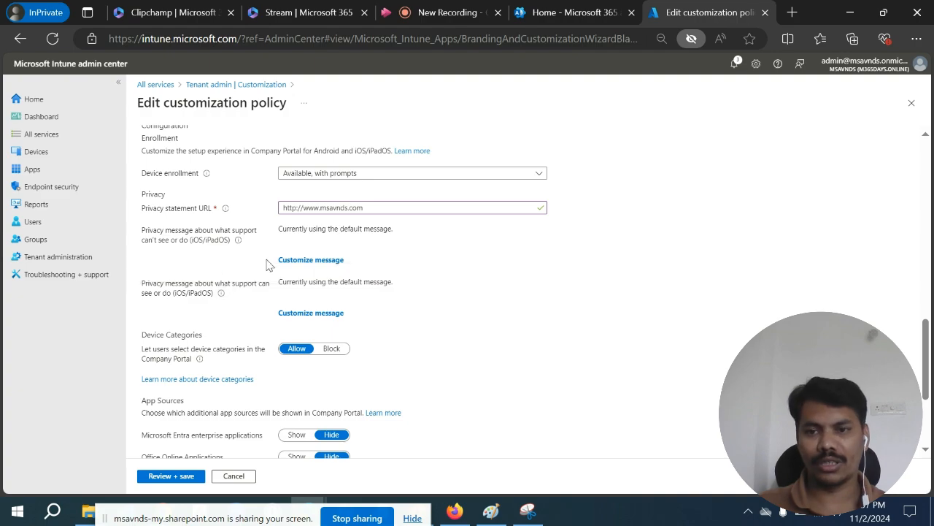
click(306, 260)
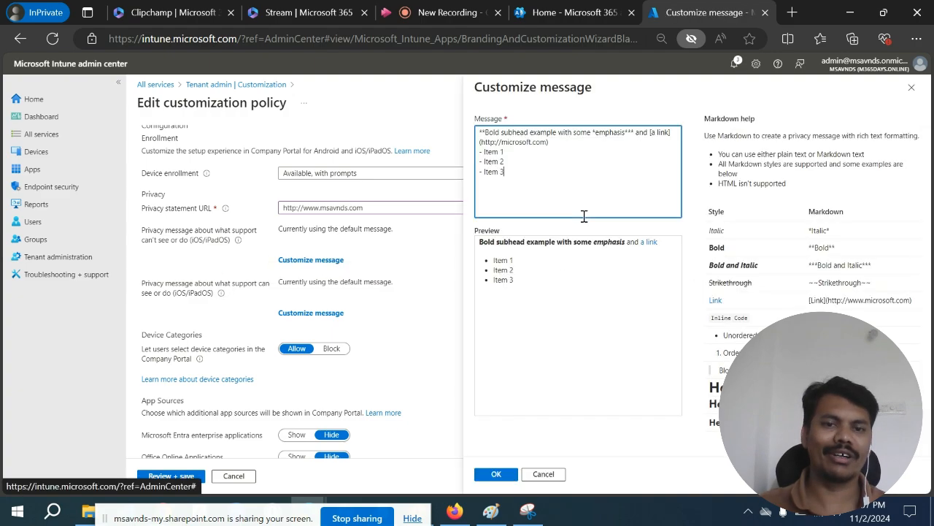
drag(518, 186, 476, 131)
drag(543, 305, 476, 244)
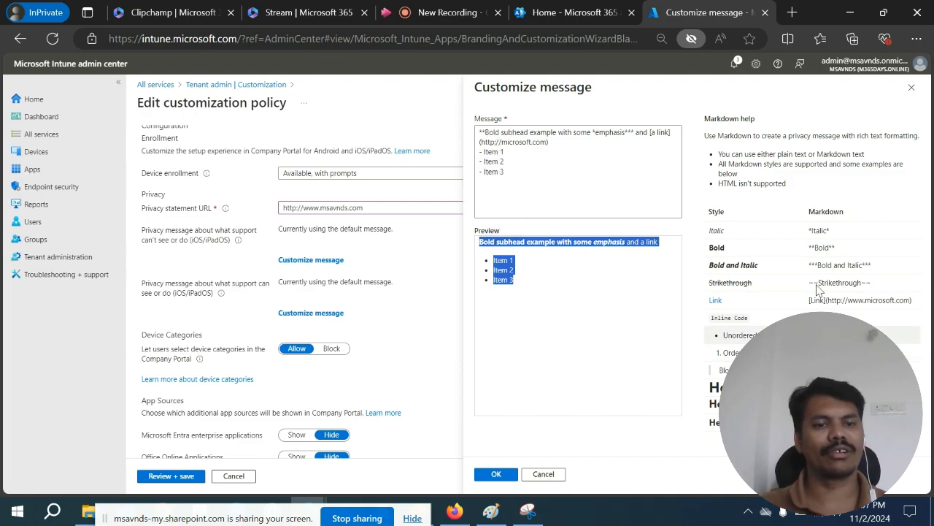
click(544, 290)
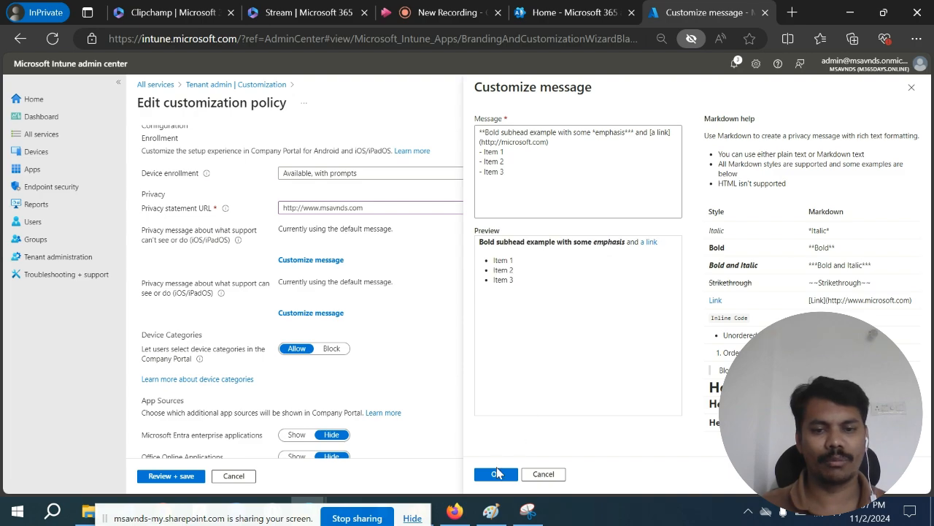
click(496, 473)
Step: Customize the iOS/iPadOS privacy message about what support can see or do, accepting the prefilled Markdown sample text
click(300, 366)
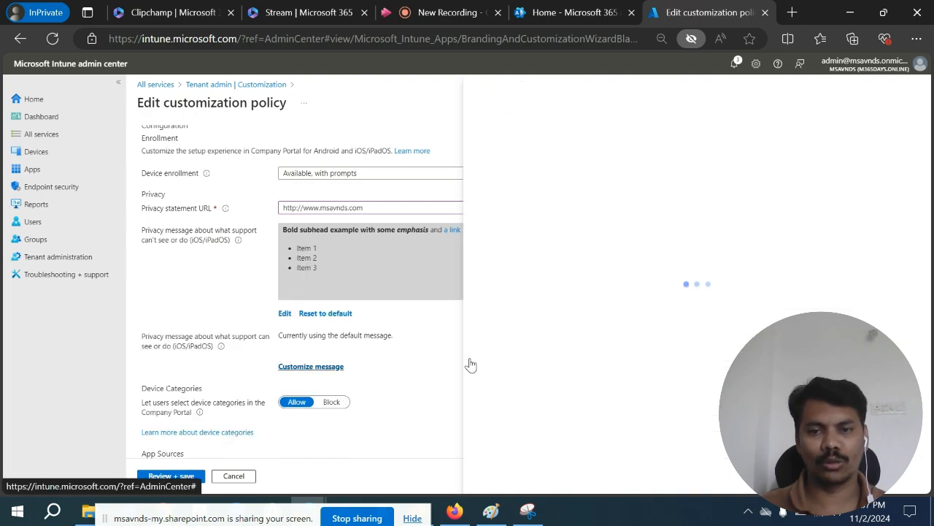
click(494, 474)
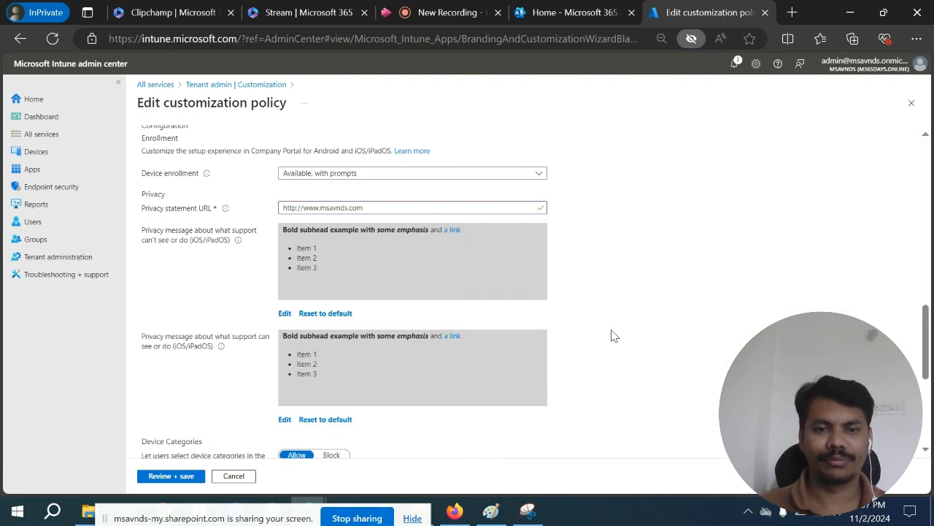
Step: Block users from selecting device categories in the Company Portal
scroll(628, 321, down, 3)
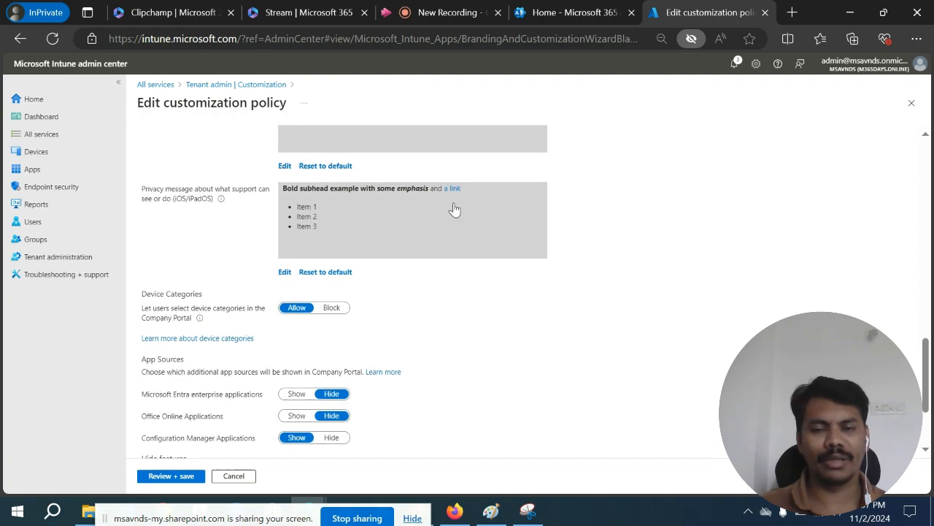
scroll(620, 253, down, 1)
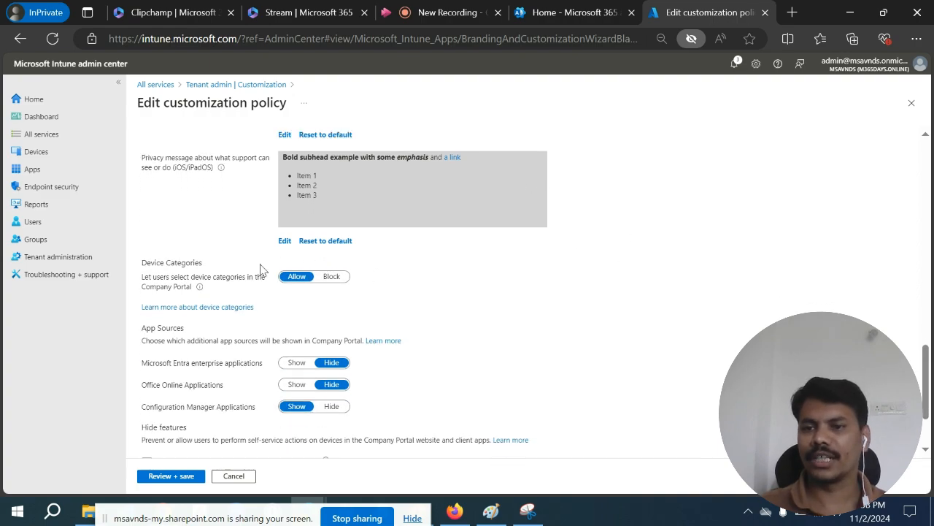
scroll(260, 270, down, 1)
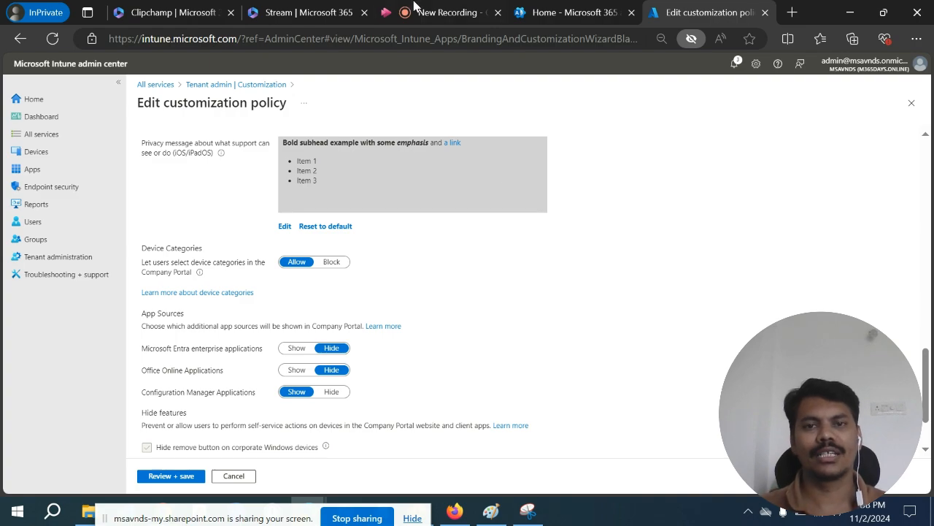
click(445, 13)
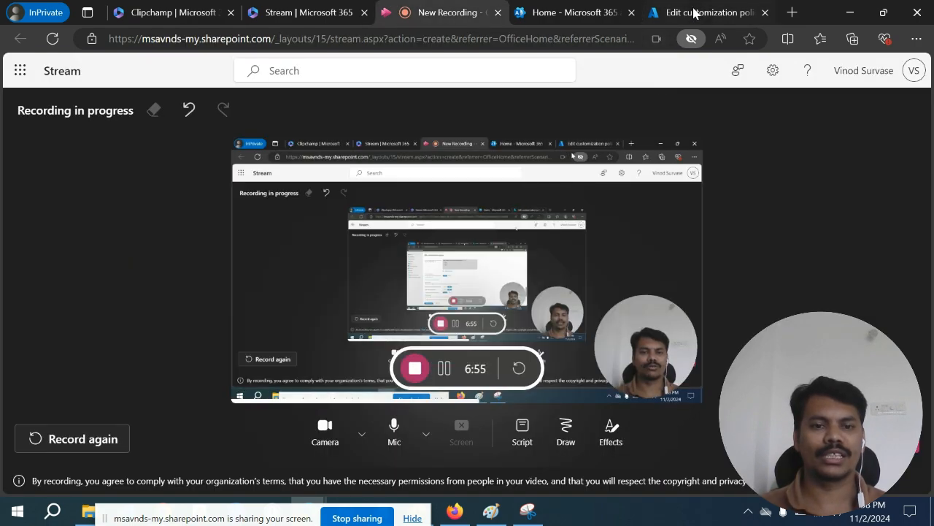
click(715, 13)
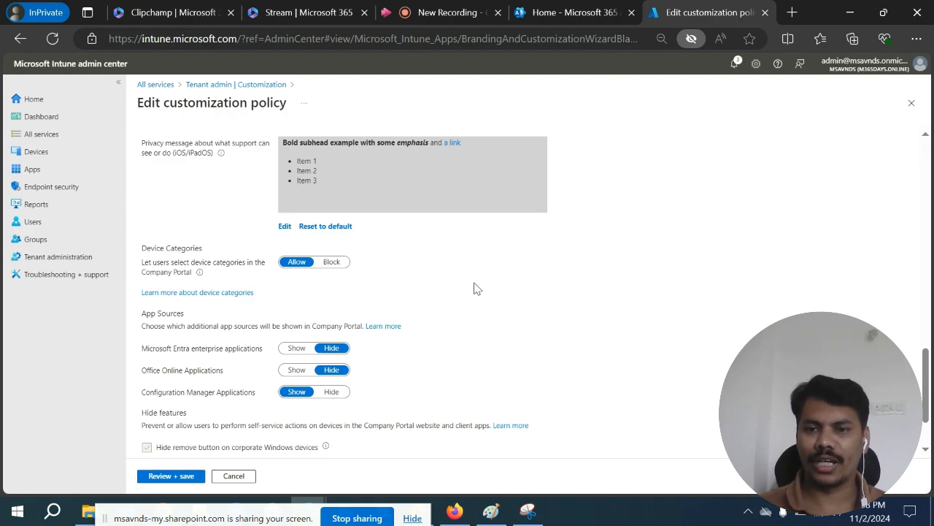
click(334, 265)
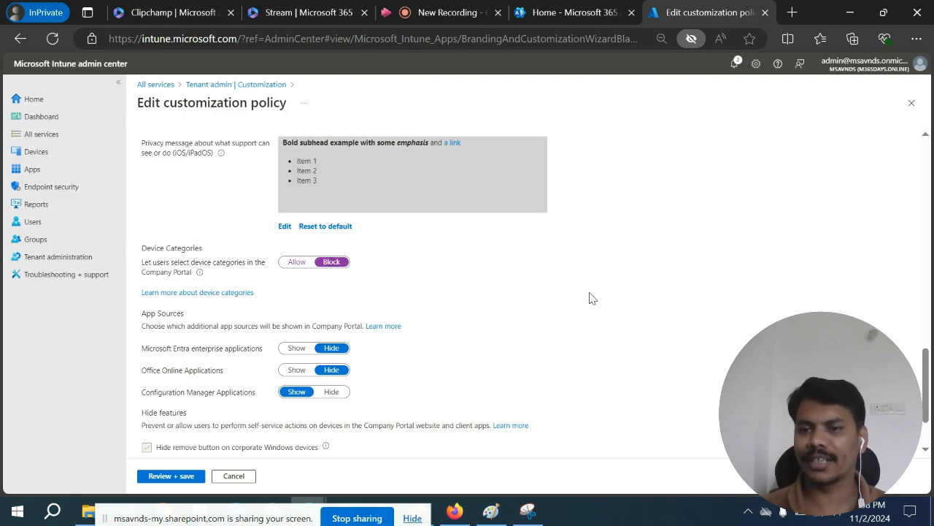
Step: Set the Microsoft Entra enterprise applications and Office Online Applications app sources to Show
scroll(592, 298, down, 2)
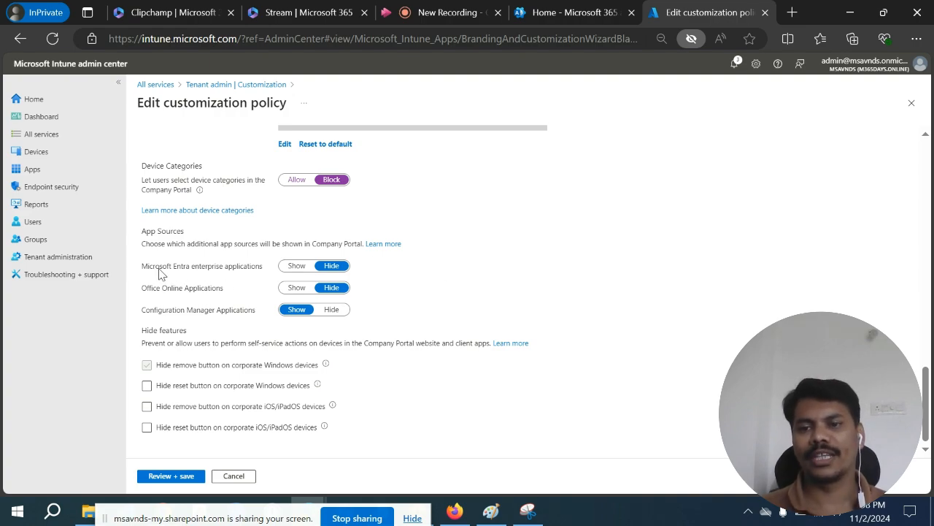
drag(152, 267, 249, 269)
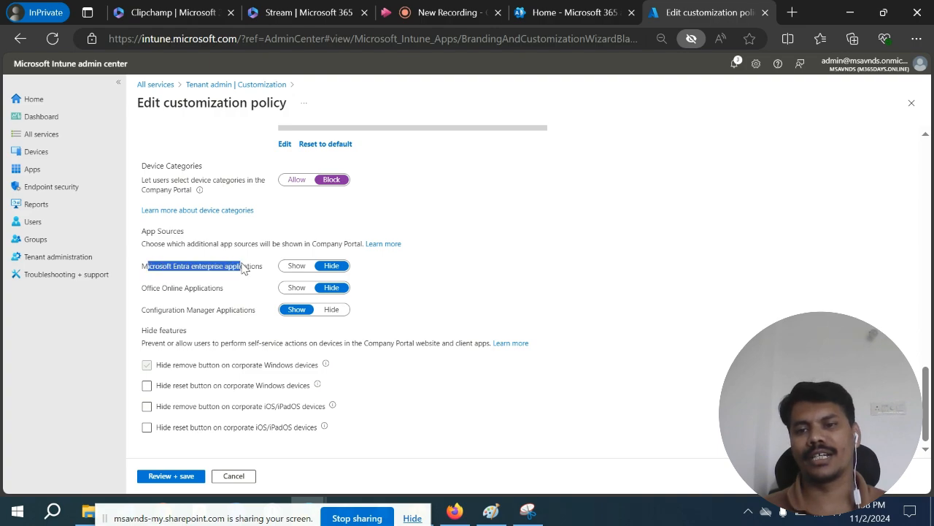
click(256, 286)
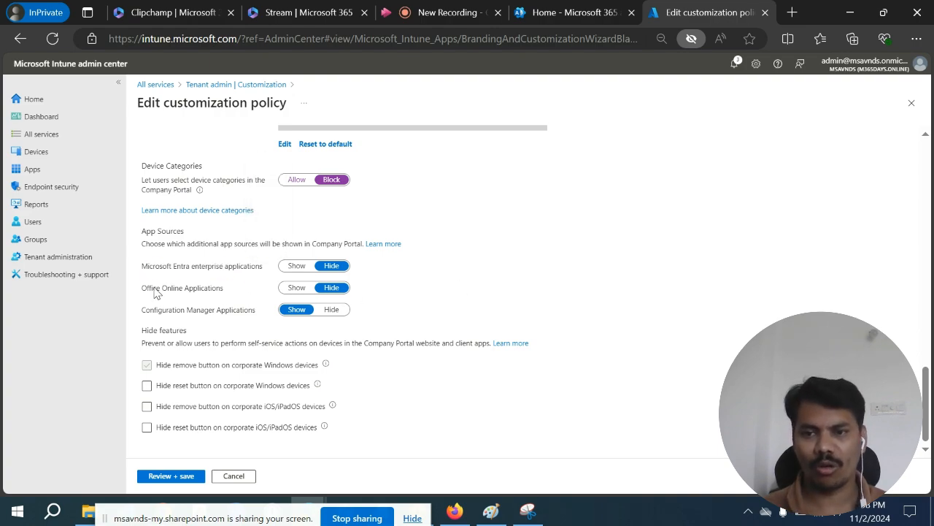
drag(154, 289, 233, 291)
click(510, 300)
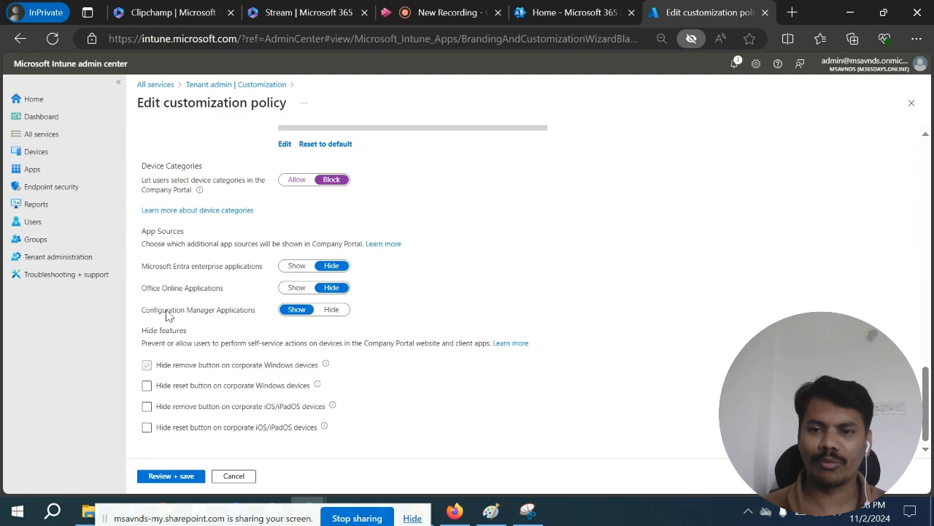
drag(167, 310, 217, 311)
click(632, 297)
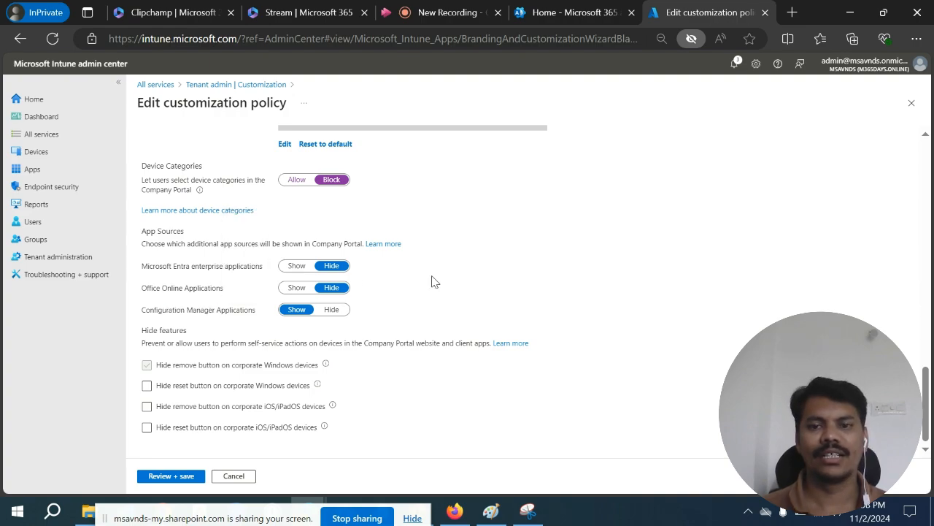
click(297, 268)
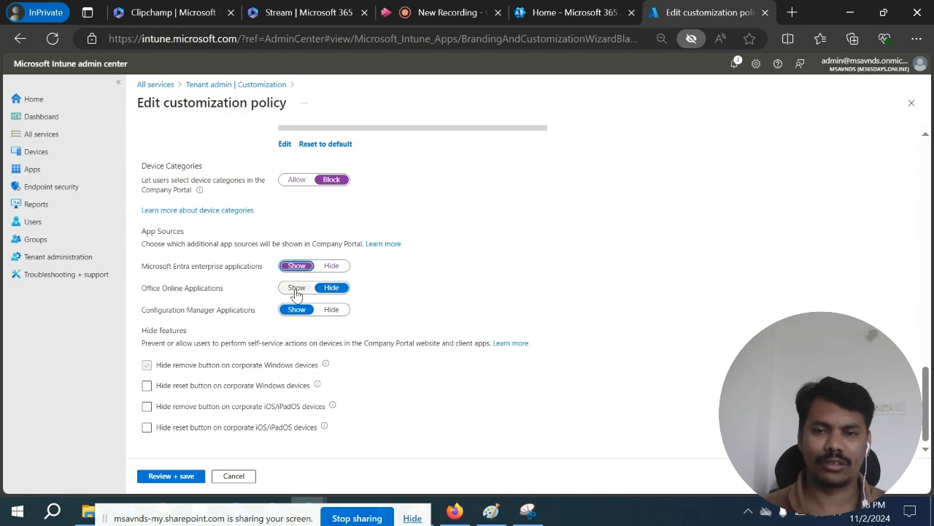
click(295, 289)
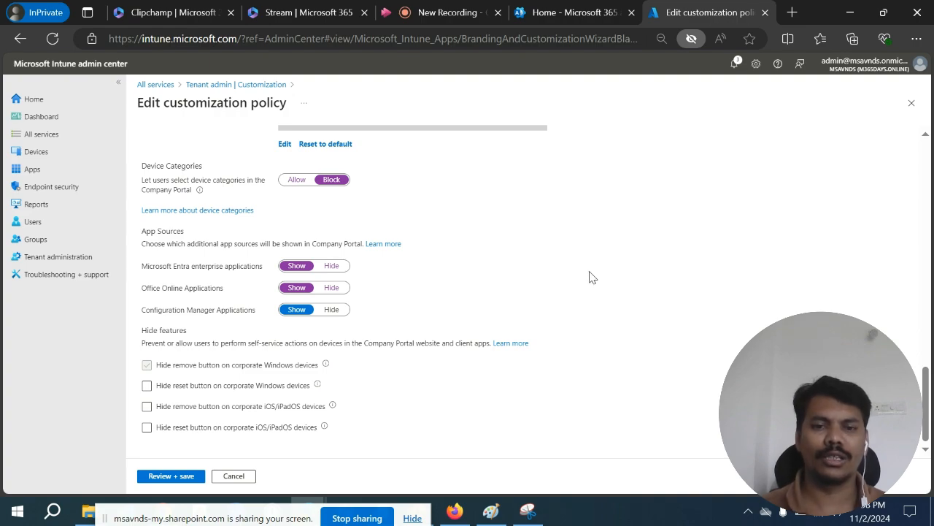
scroll(597, 270, up, 1)
scroll(603, 265, down, 1)
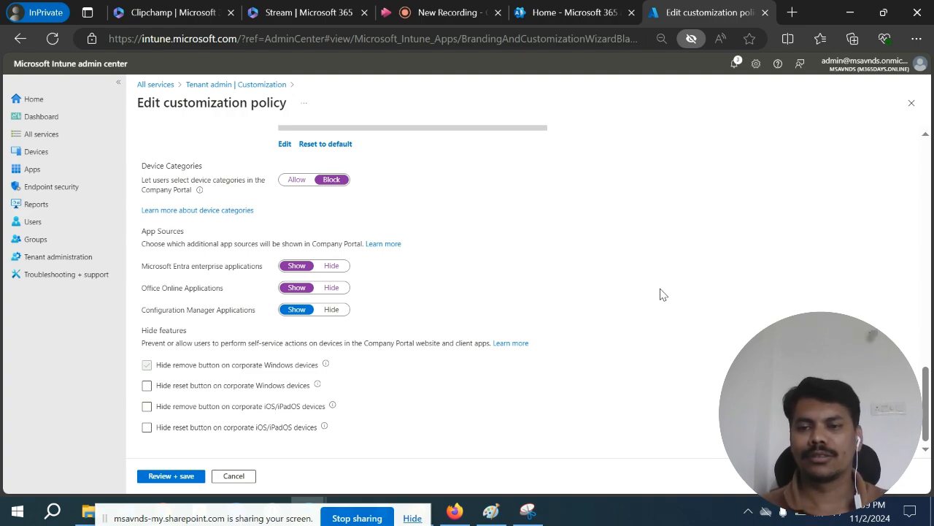
click(175, 389)
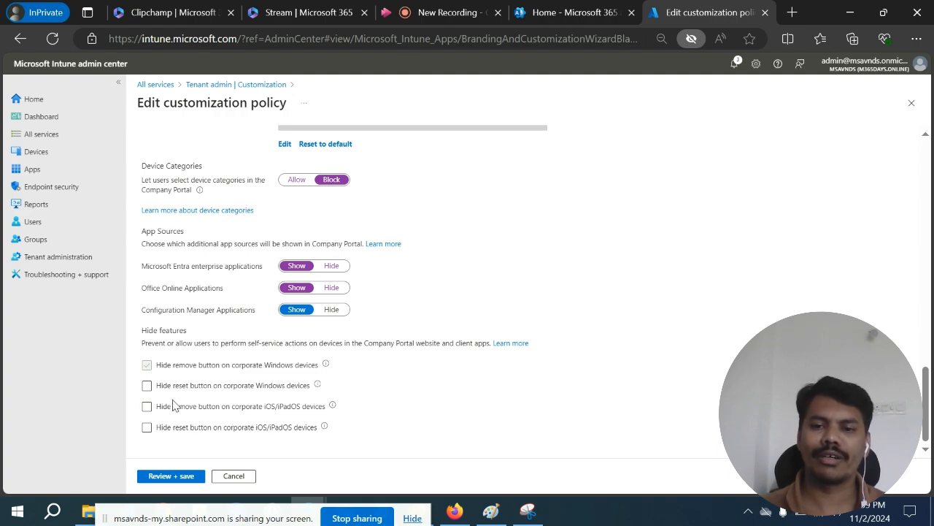
click(179, 428)
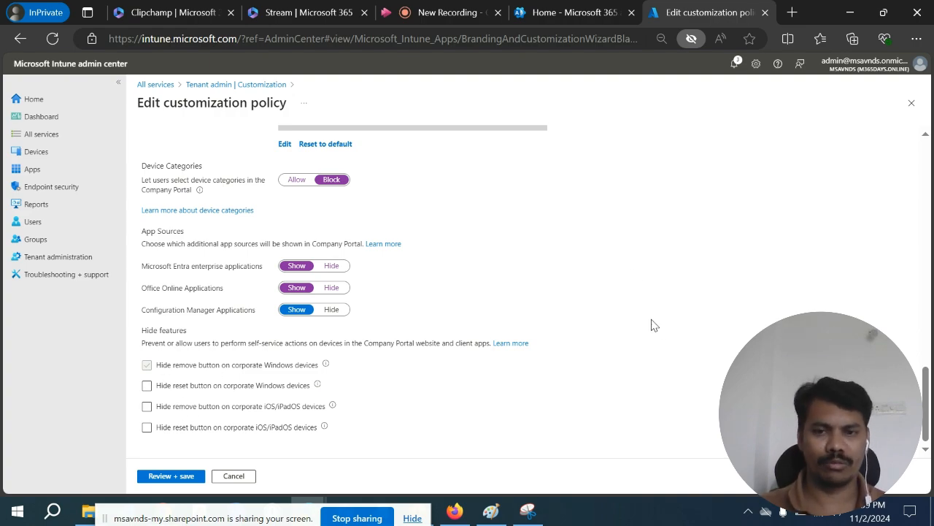
Step: Review the summary of the edited customization settings, save the default policy, and check its saved settings on the Customization page
scroll(653, 324, up, 10)
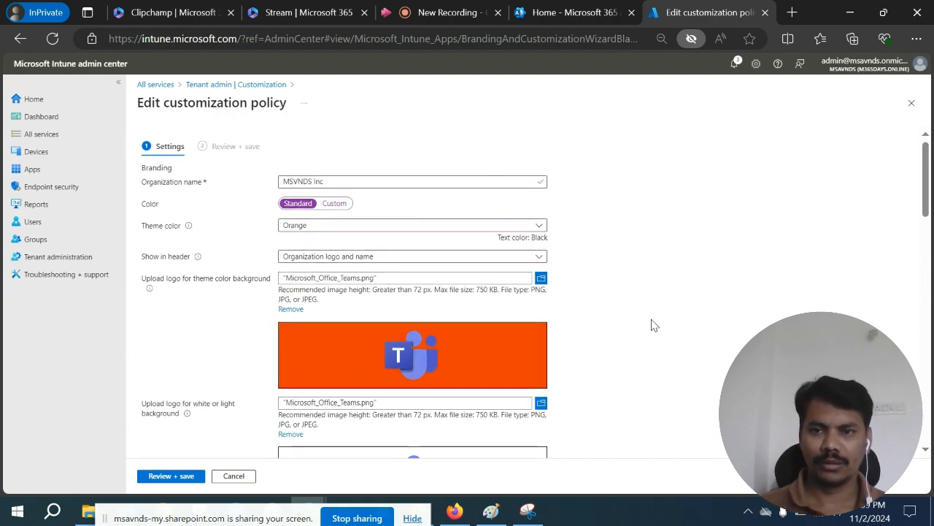
click(162, 476)
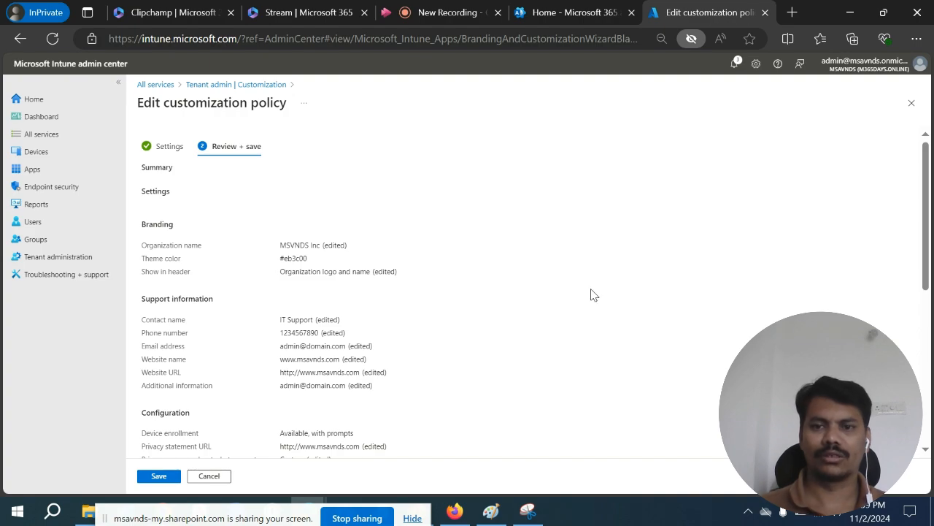
scroll(593, 294, down, 10)
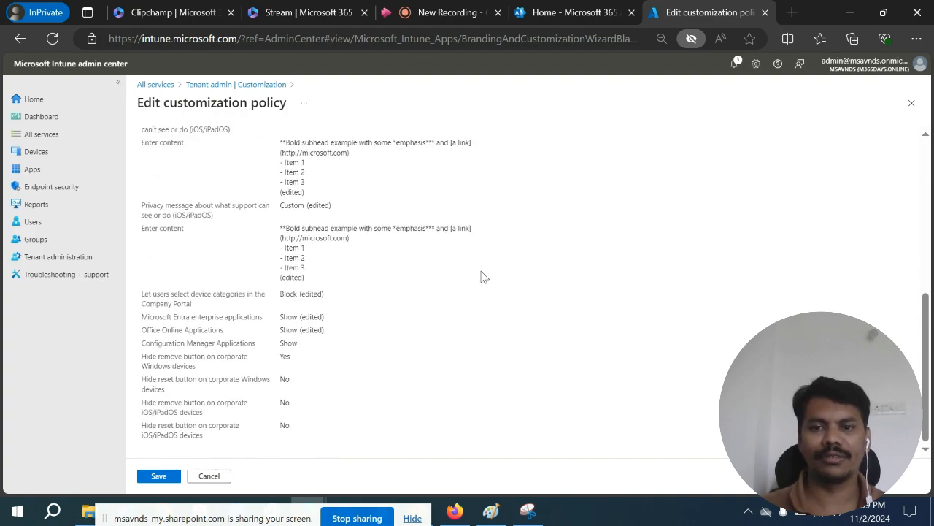
scroll(482, 276, up, 10)
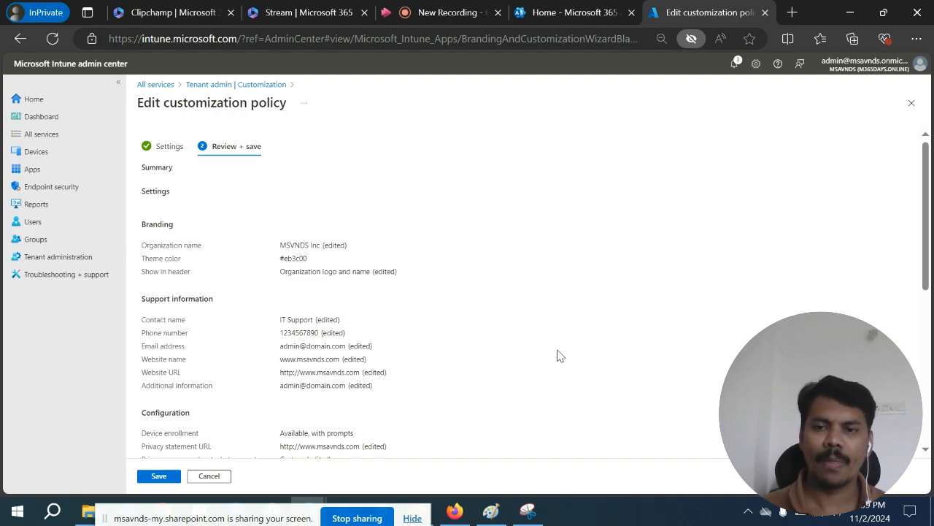
scroll(424, 340, down, 5)
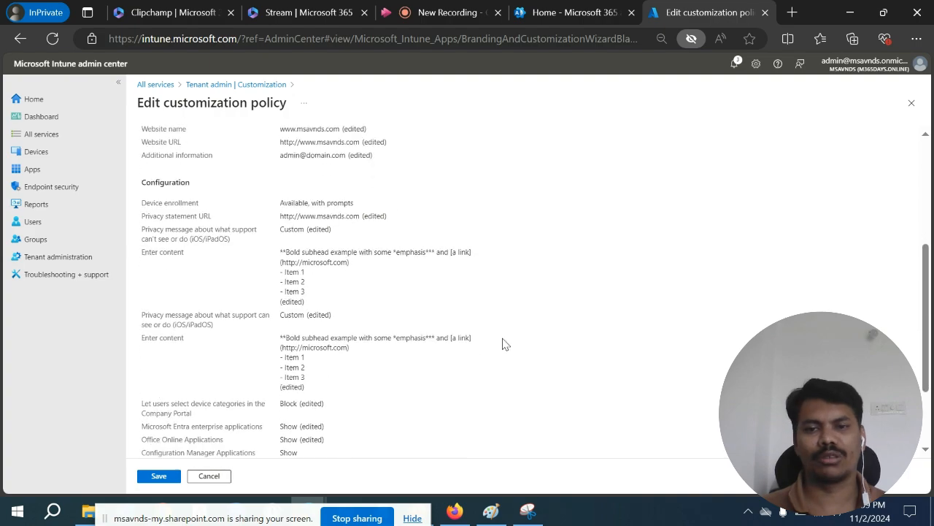
scroll(511, 346, down, 3)
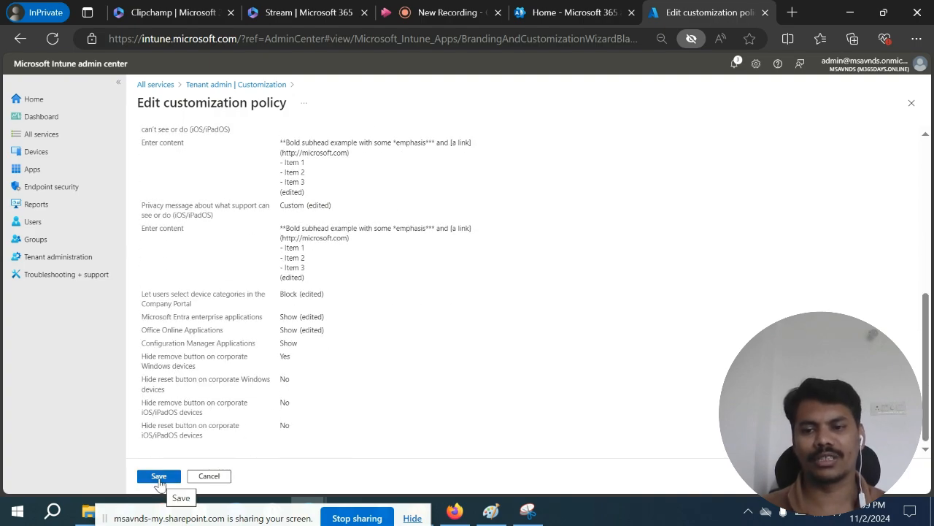
click(158, 479)
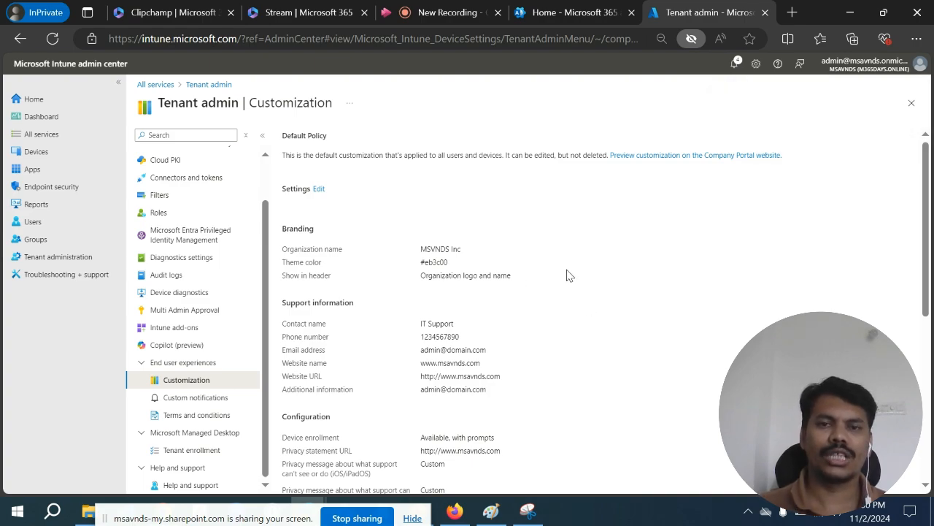
scroll(563, 299, down, 3)
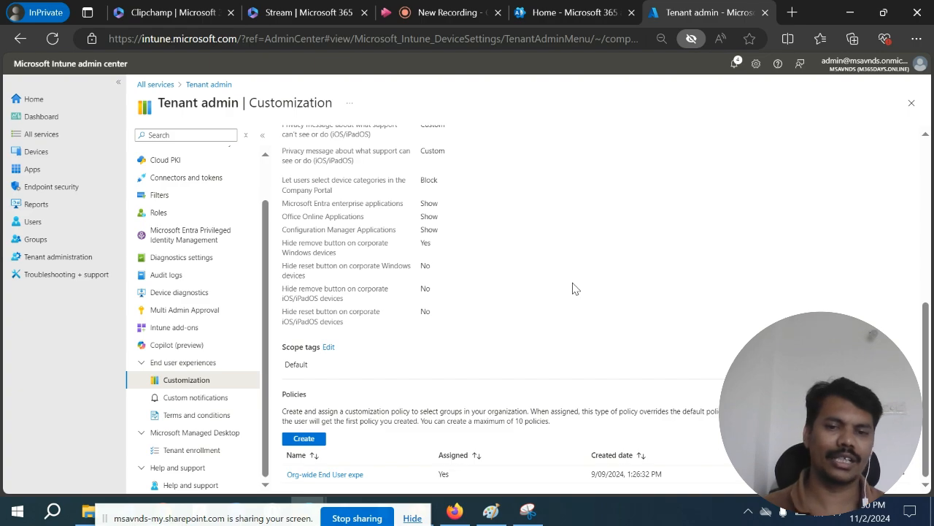
scroll(573, 287, up, 5)
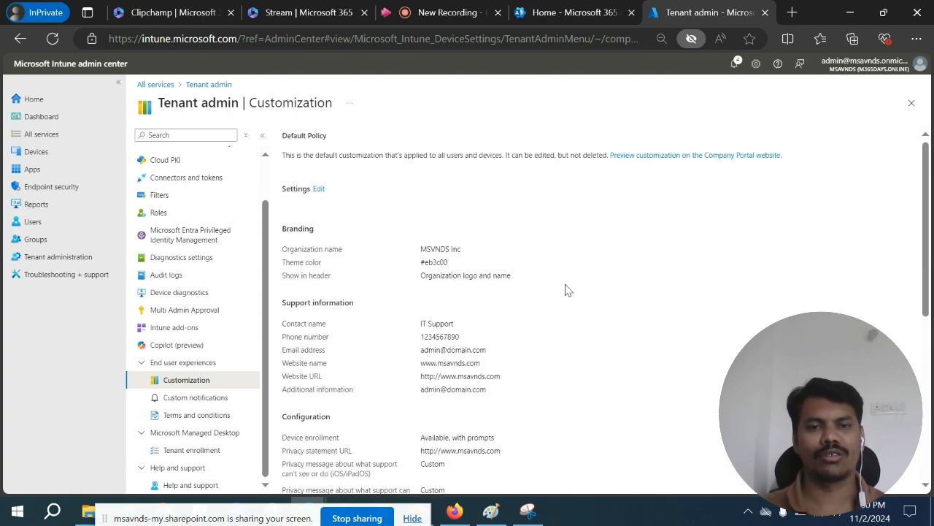